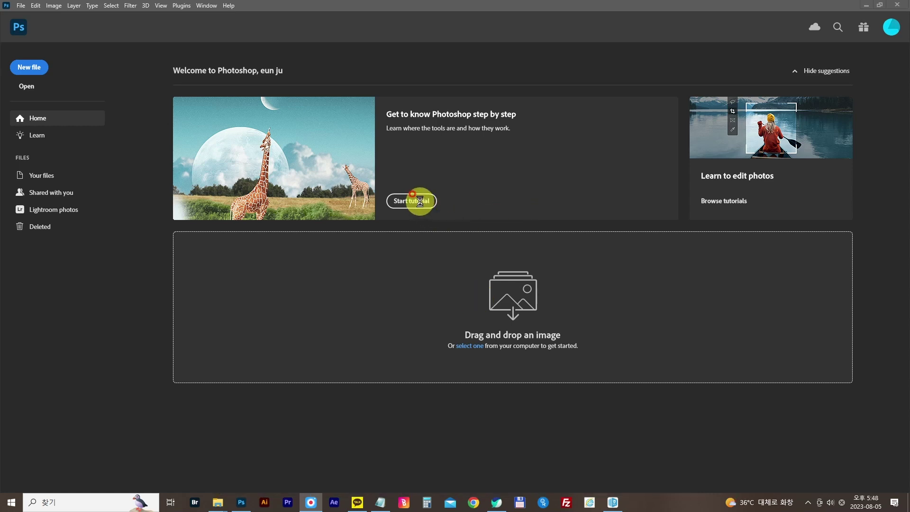
- Open the "Get to know Photoshop step by step" tutorial and go to the Discover home page
click(420, 202)
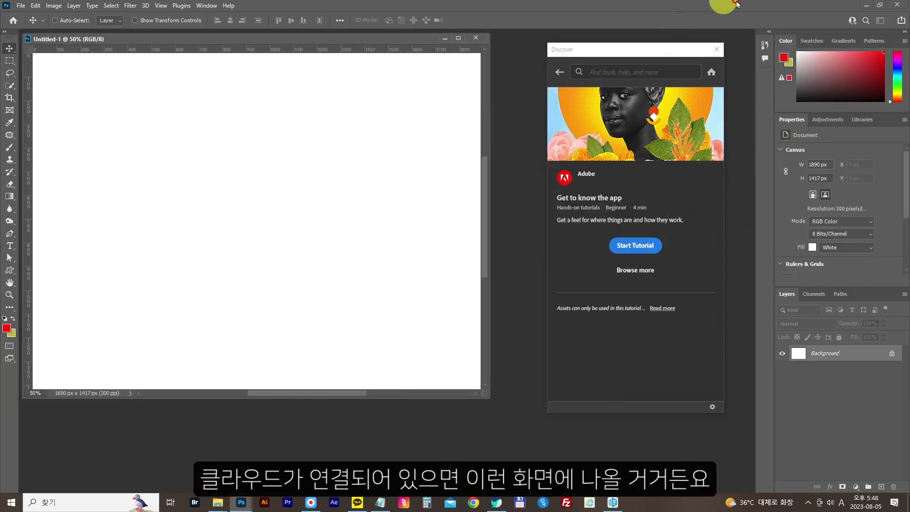
click(777, 178)
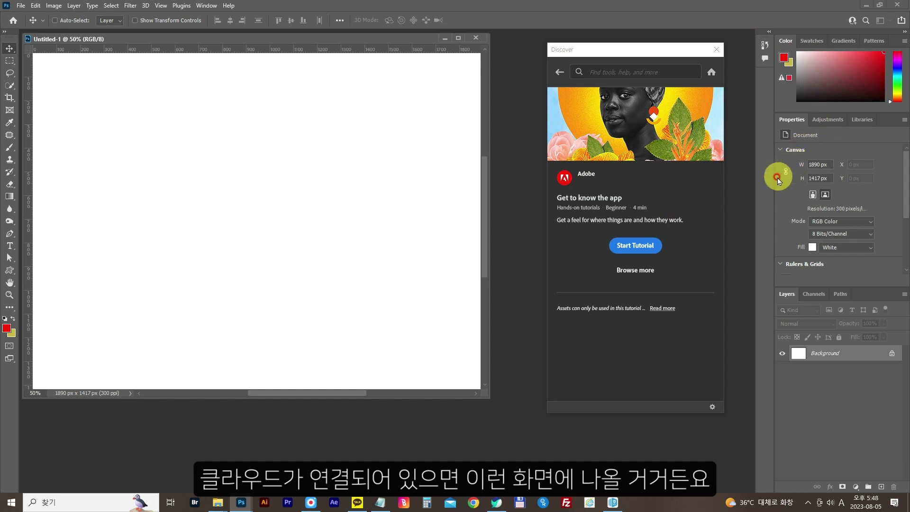
click(710, 71)
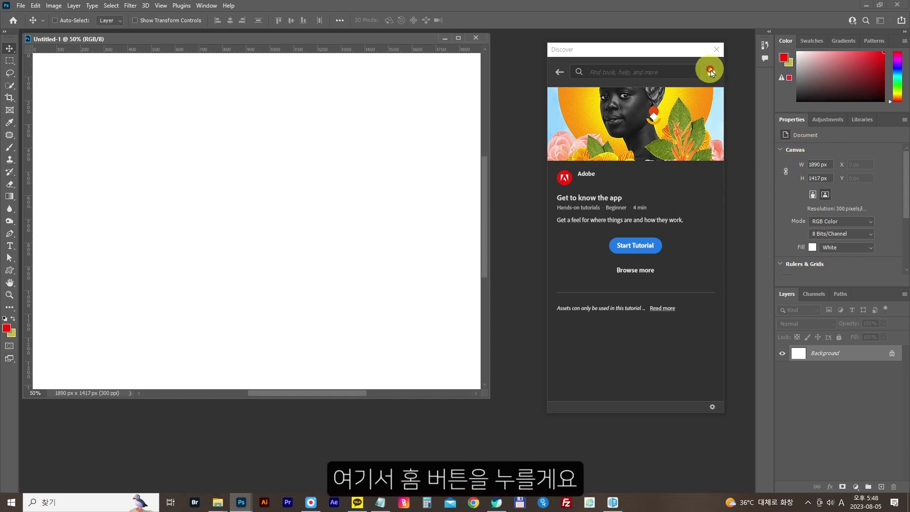
click(710, 71)
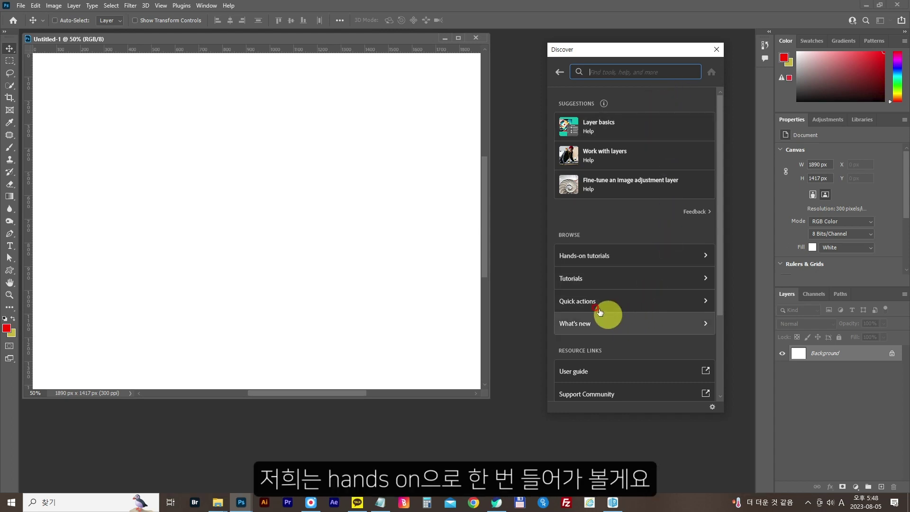
- Find "Get to know layers" among the Orientation hands-on tutorials and start it
click(581, 262)
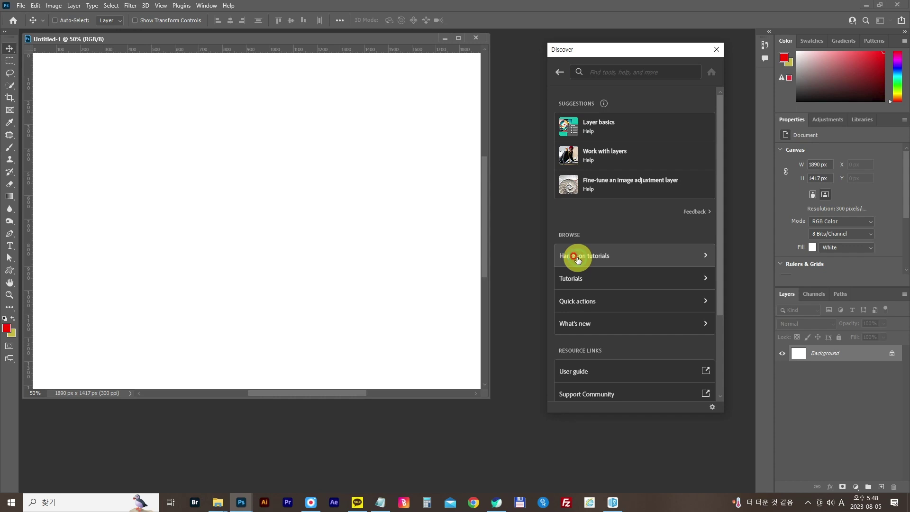
click(601, 195)
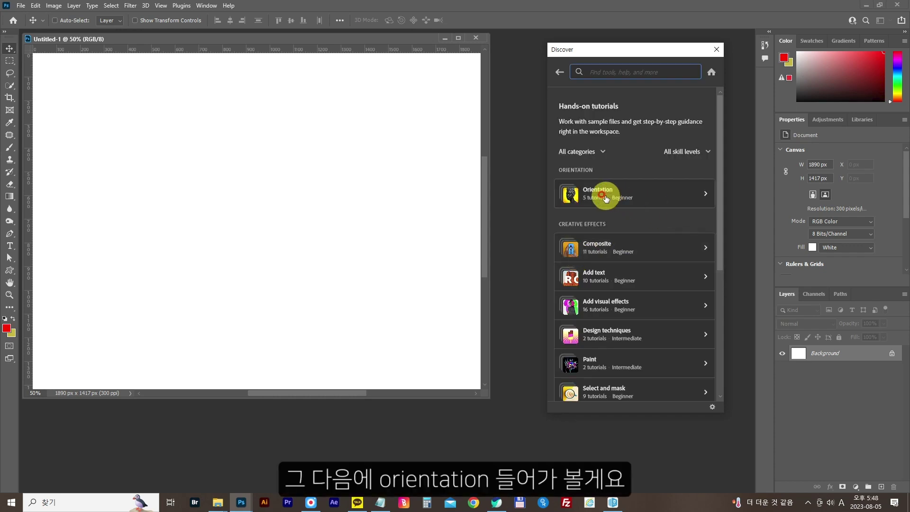
click(604, 196)
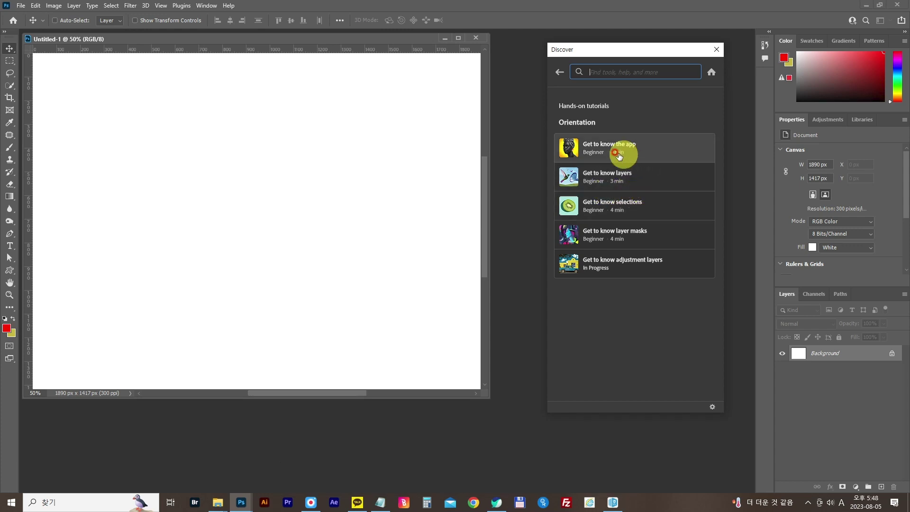
click(610, 174)
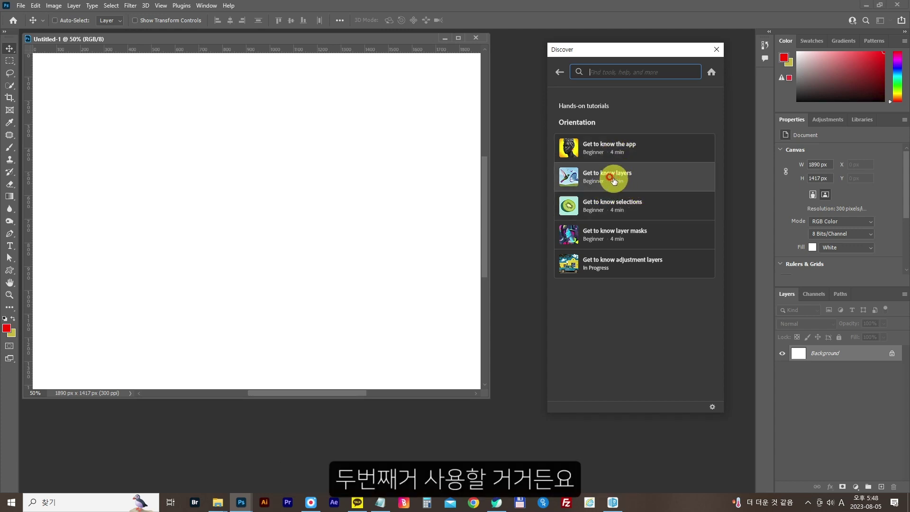
click(608, 173)
click(608, 173)
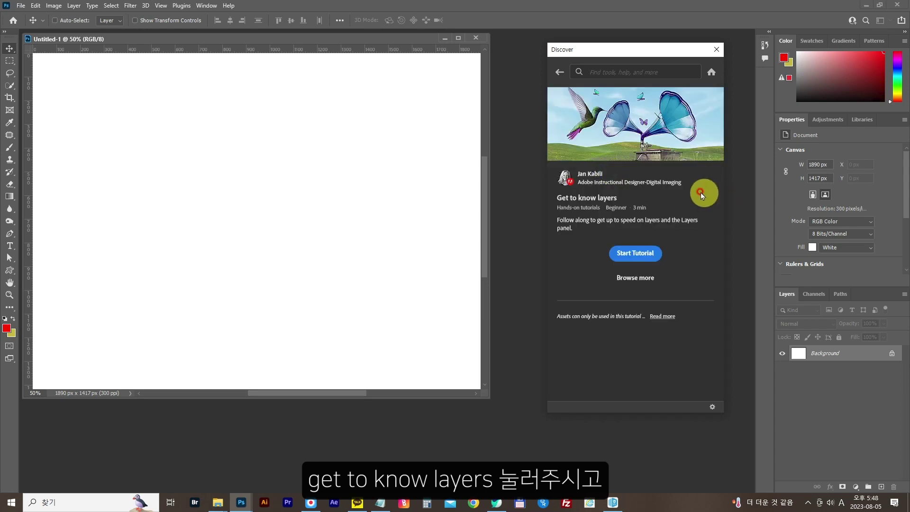
click(648, 259)
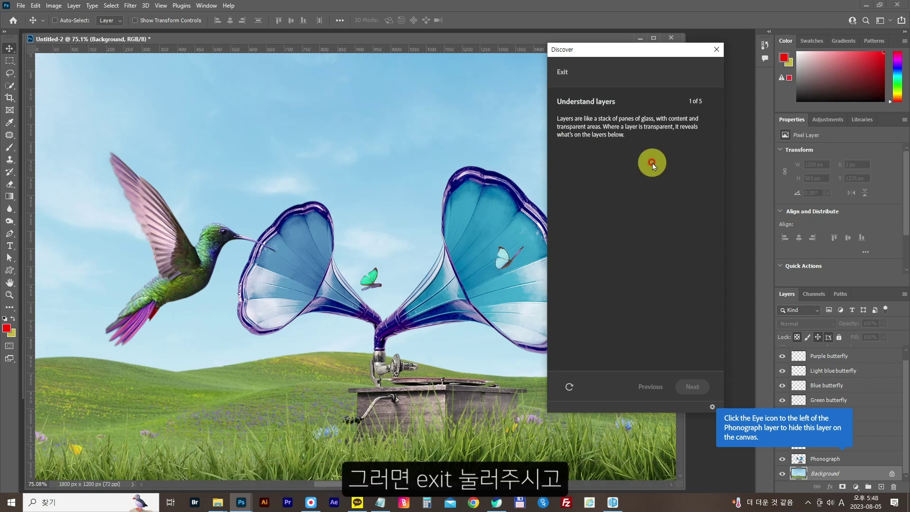
- Exit the layers tutorial and save its sample document to the computer as Untitled-2.psd
click(560, 71)
click(693, 121)
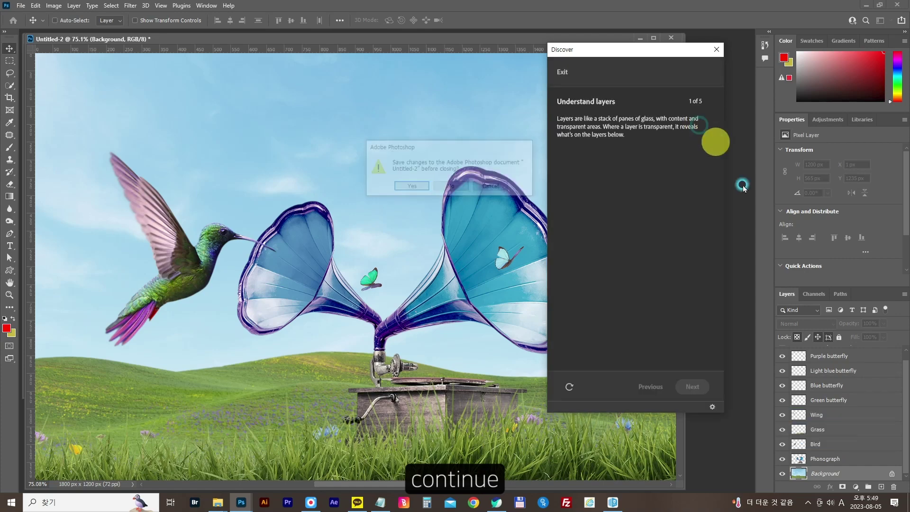
click(411, 186)
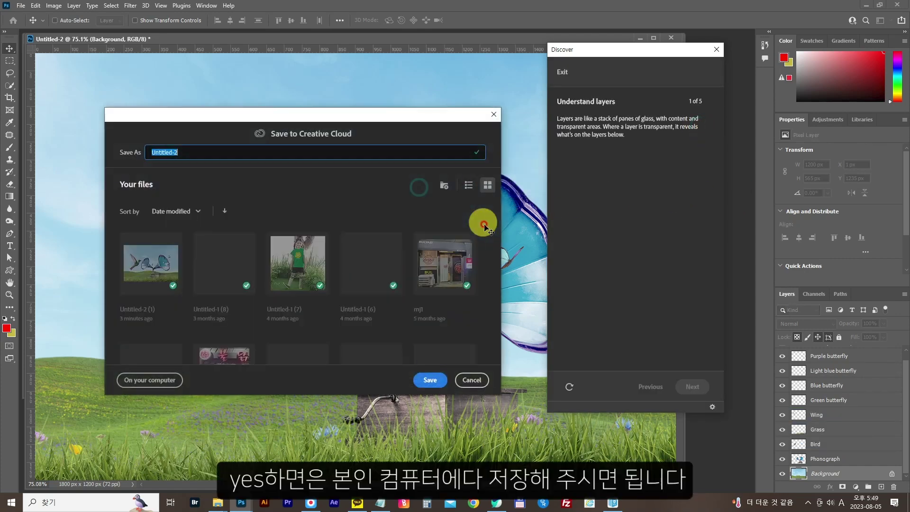
click(149, 380)
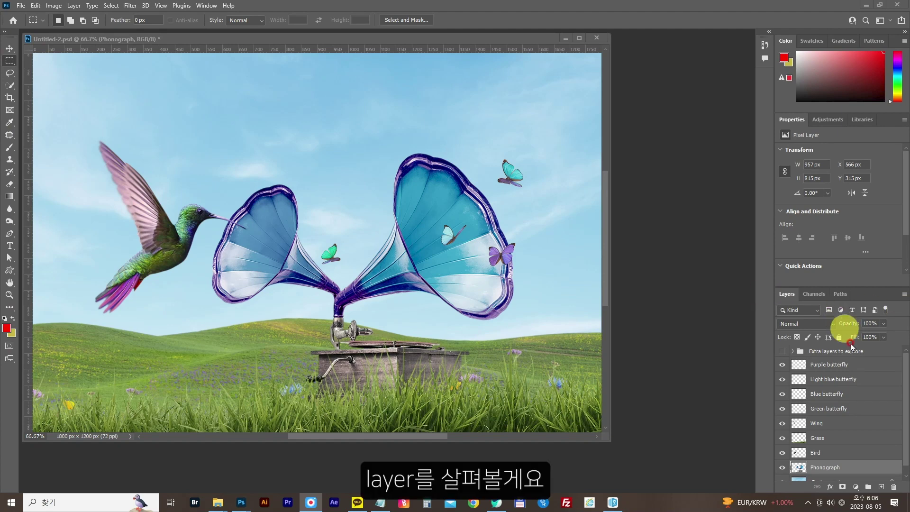
- Detach the Layers panel from the dock, place it beside the image and make it taller
click(784, 295)
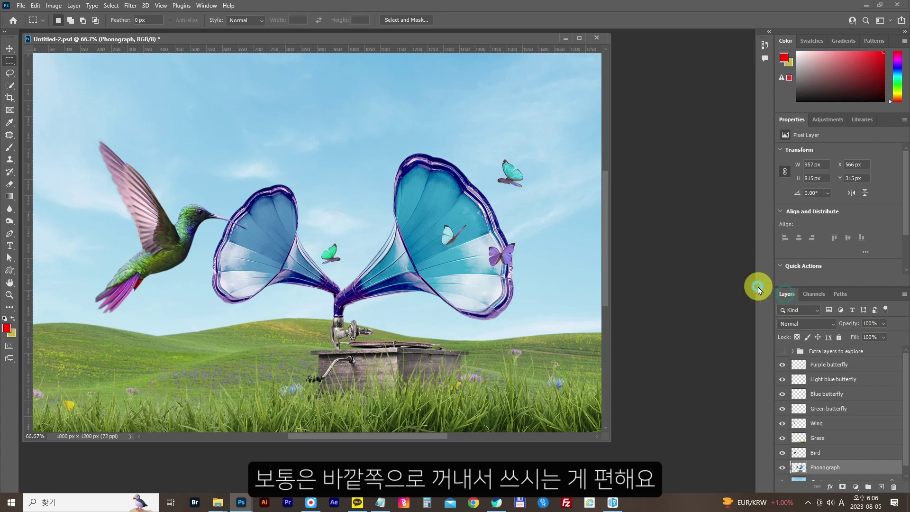
drag(785, 294, 629, 67)
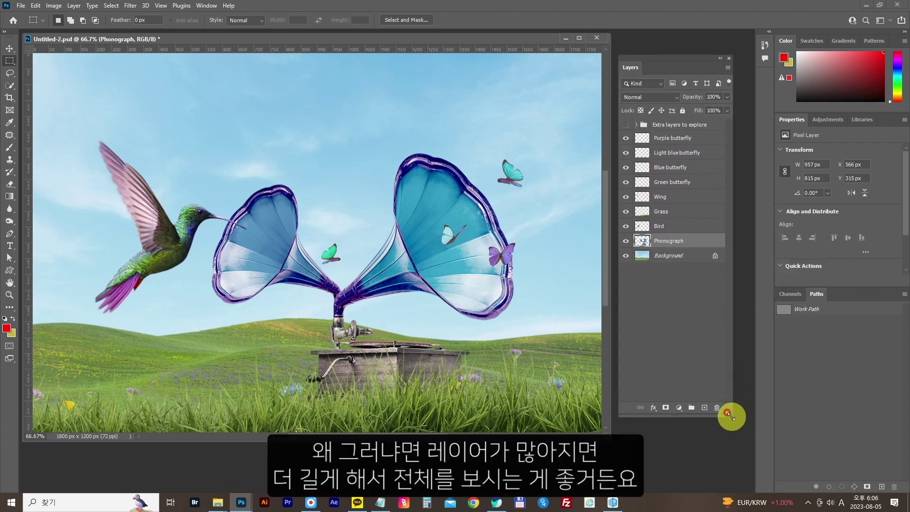
drag(730, 416, 718, 442)
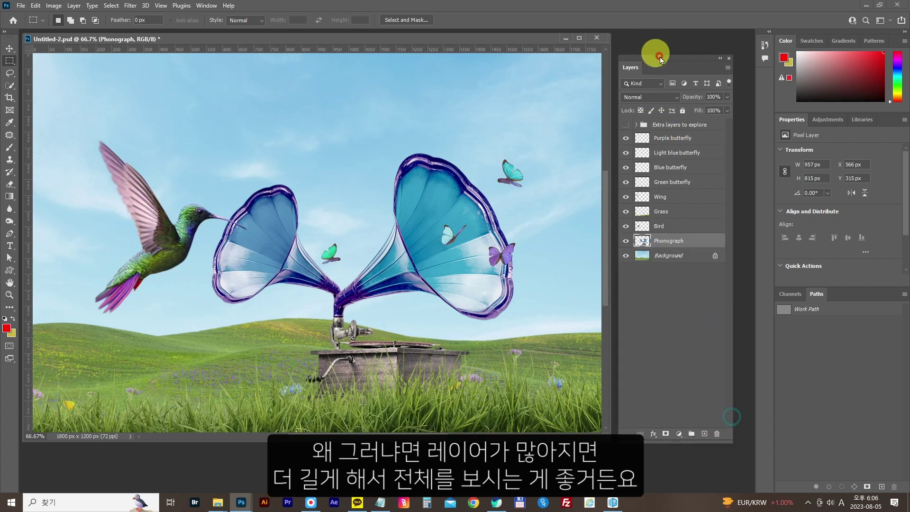
drag(661, 56, 665, 56)
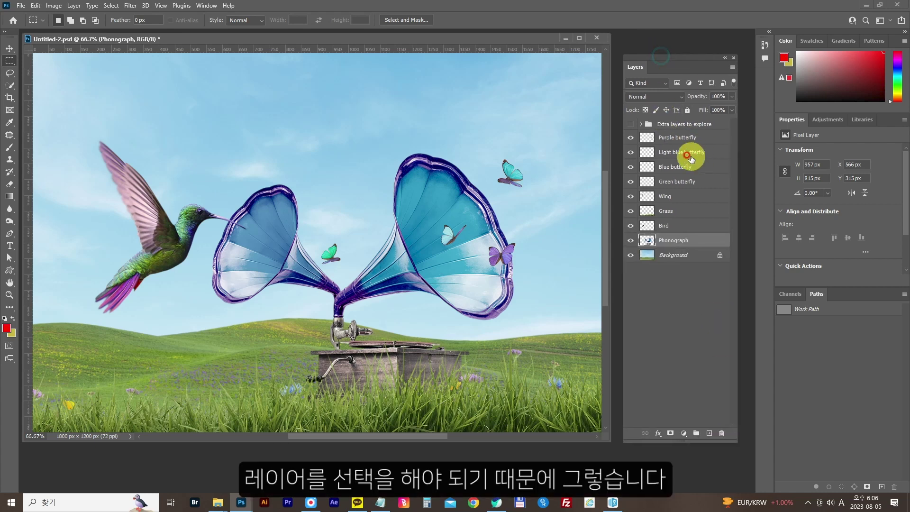
- Select the Purple butterfly layer, the Light blue butterfly layer and the Purple butterfly layer again
click(681, 138)
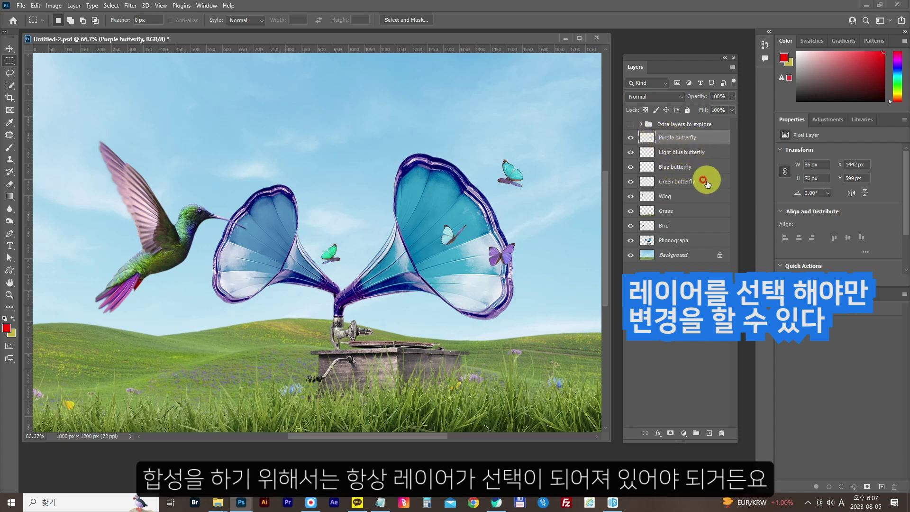
click(674, 153)
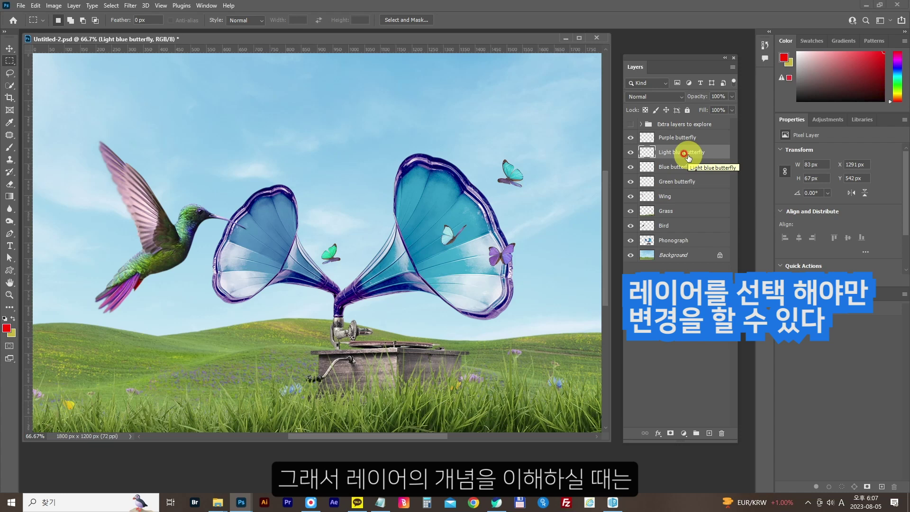
click(671, 137)
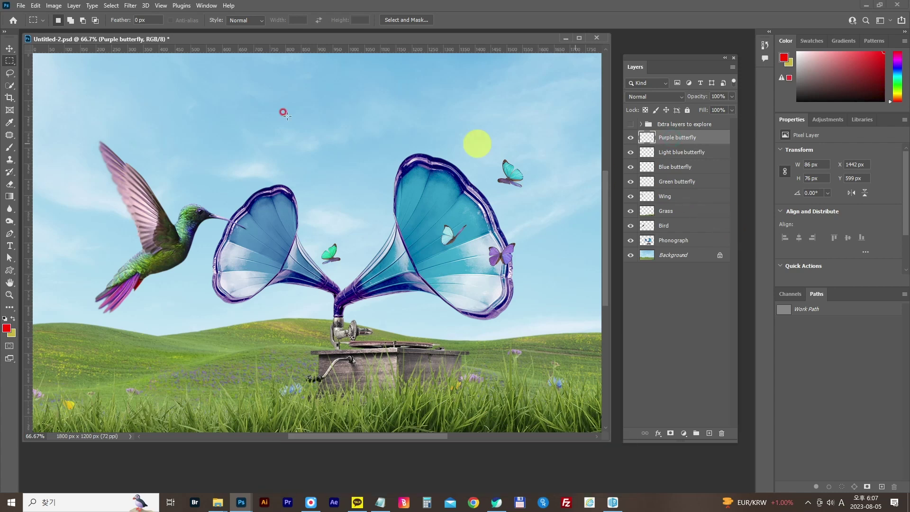
- Select the Background layer, and hide and reshow the Phonograph layer
click(695, 255)
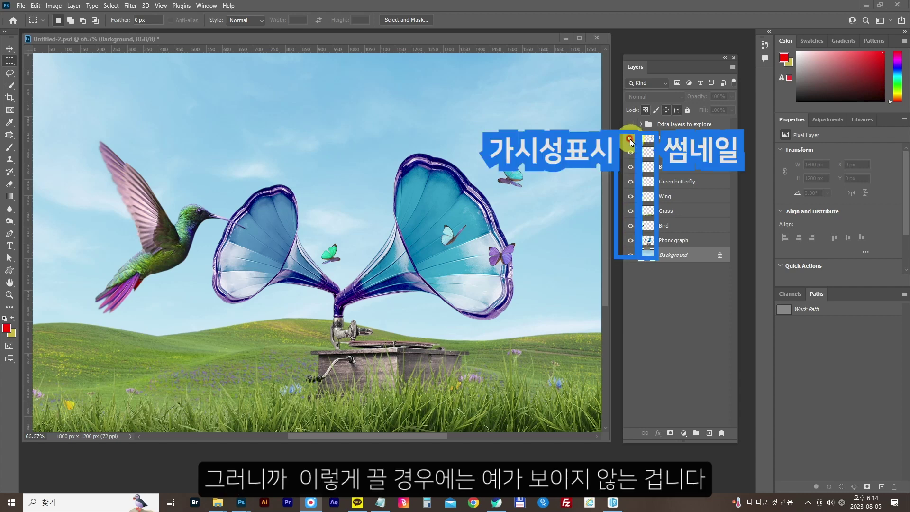
click(631, 241)
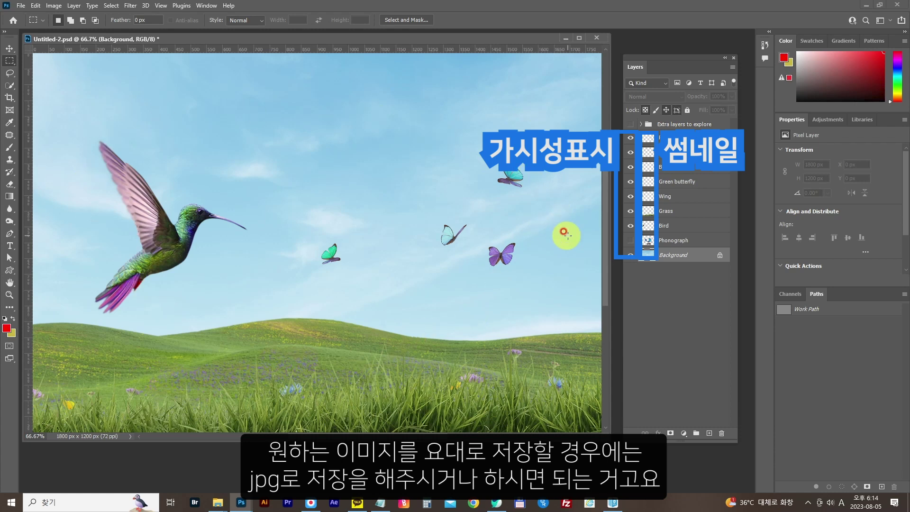
click(630, 240)
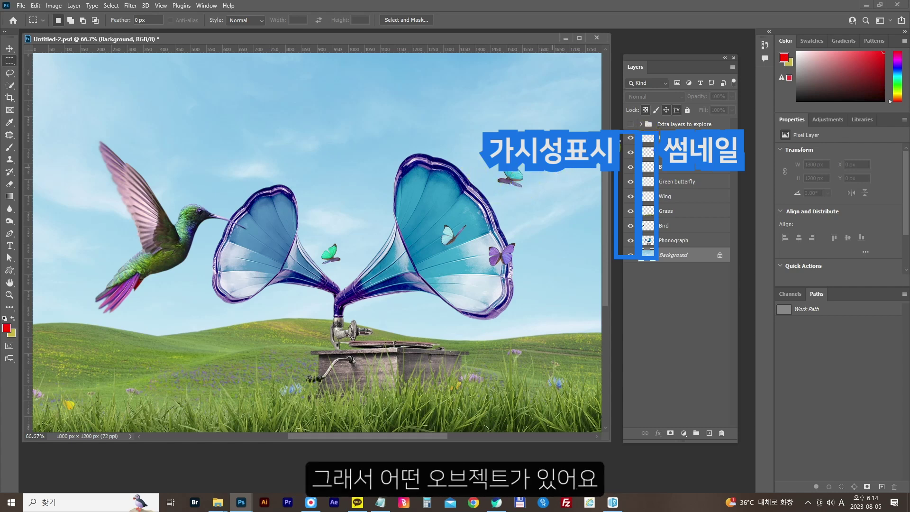
click(649, 141)
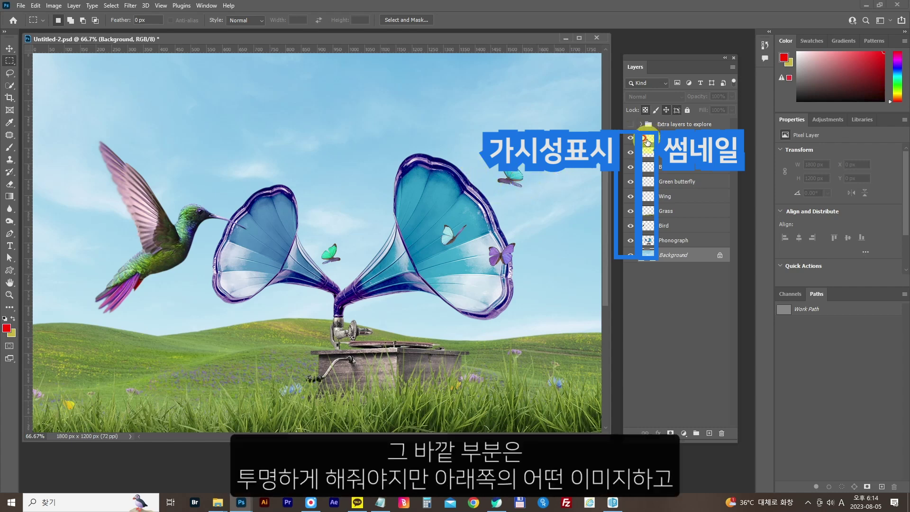
click(647, 256)
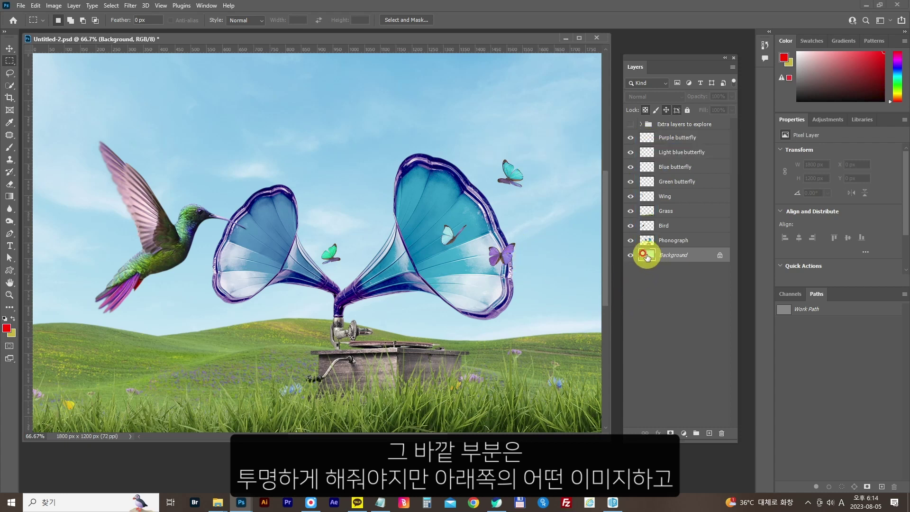
click(645, 139)
click(647, 256)
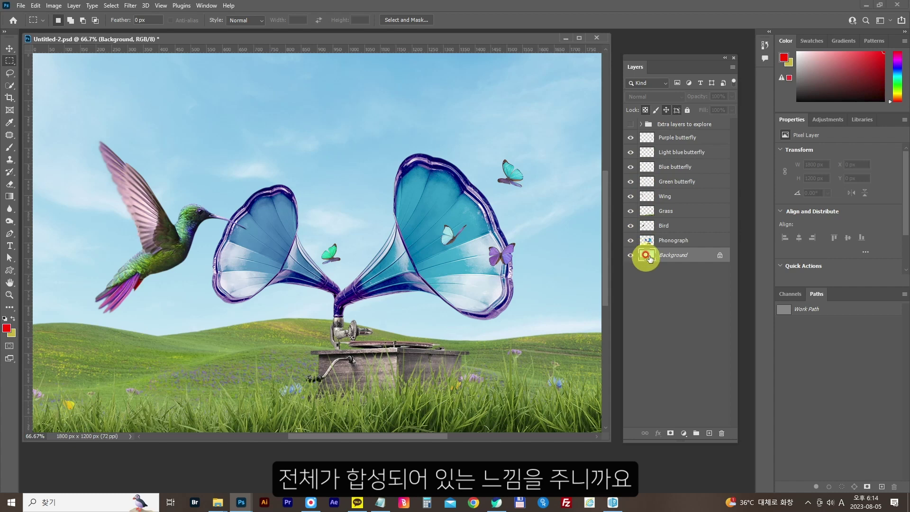
click(645, 151)
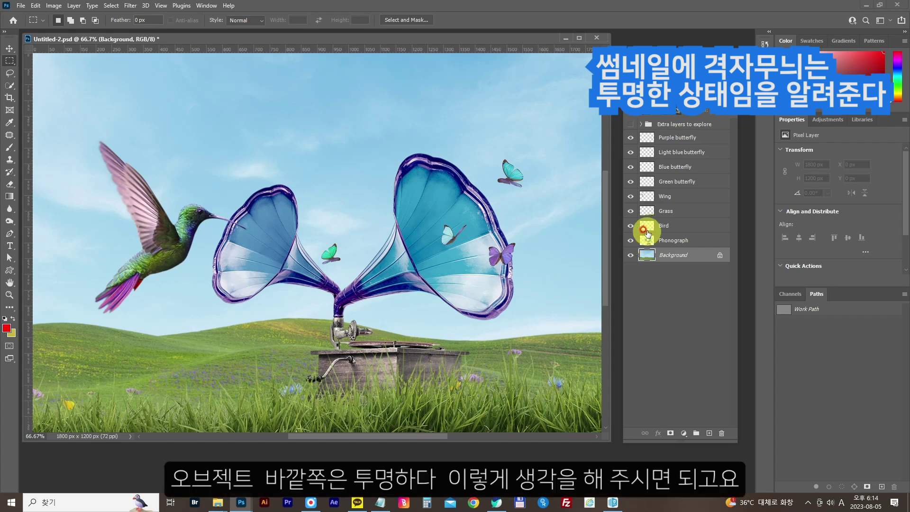
- Rename the Purple butterfly layer as 11 and deselect it
double_click(672, 138)
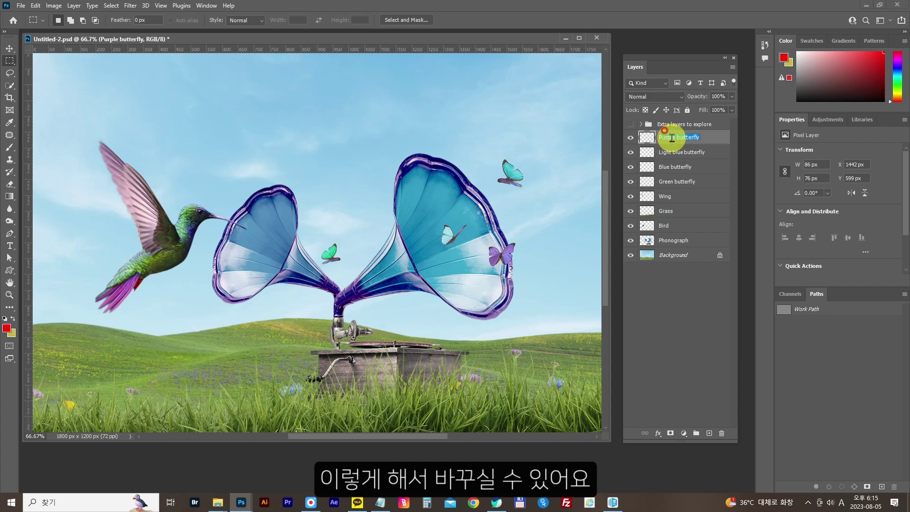
key(Return)
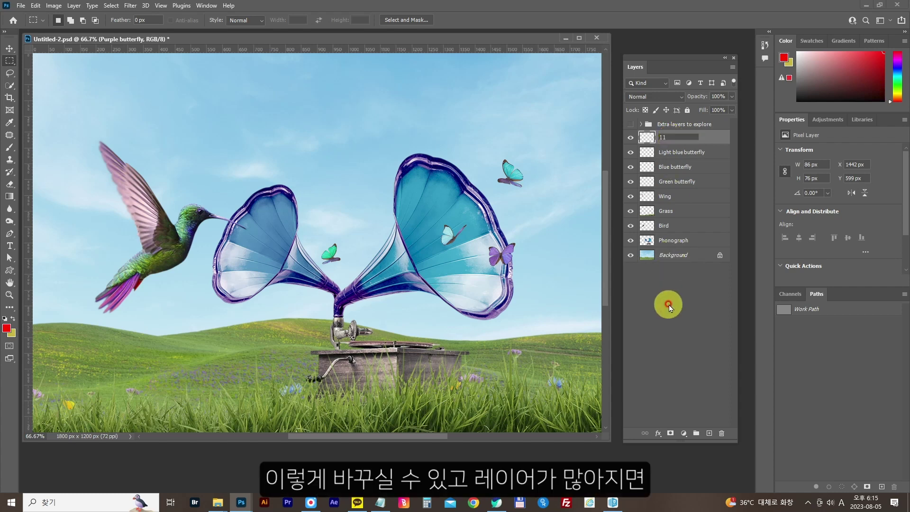
click(670, 304)
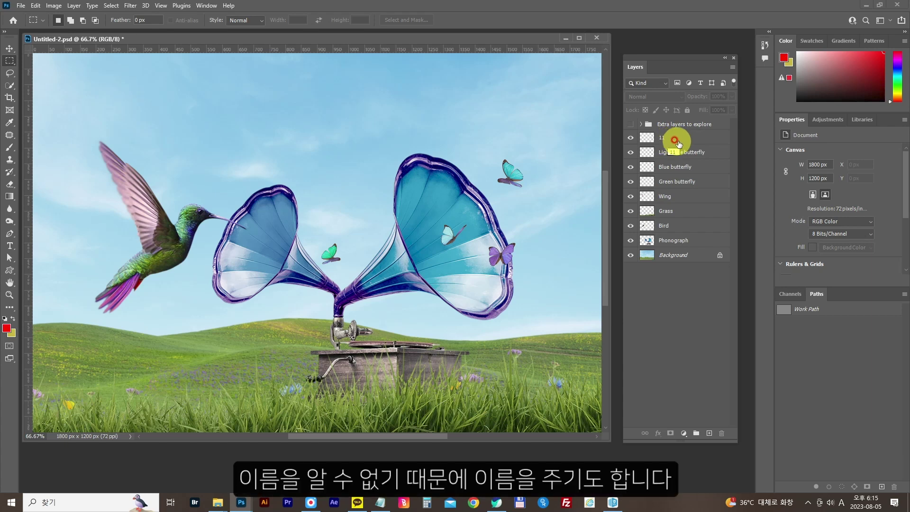
key(Return)
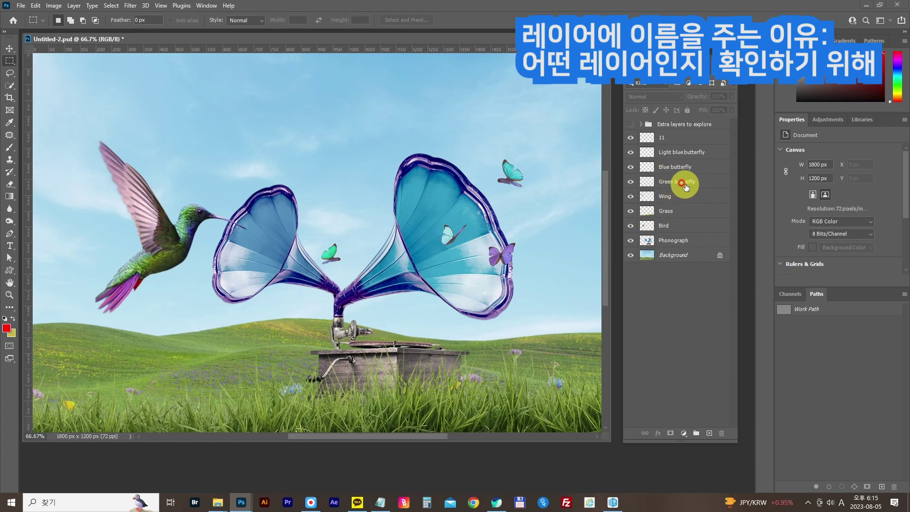
- Add a new layer above layer 11 and fill it with the red foreground color
click(668, 138)
click(709, 433)
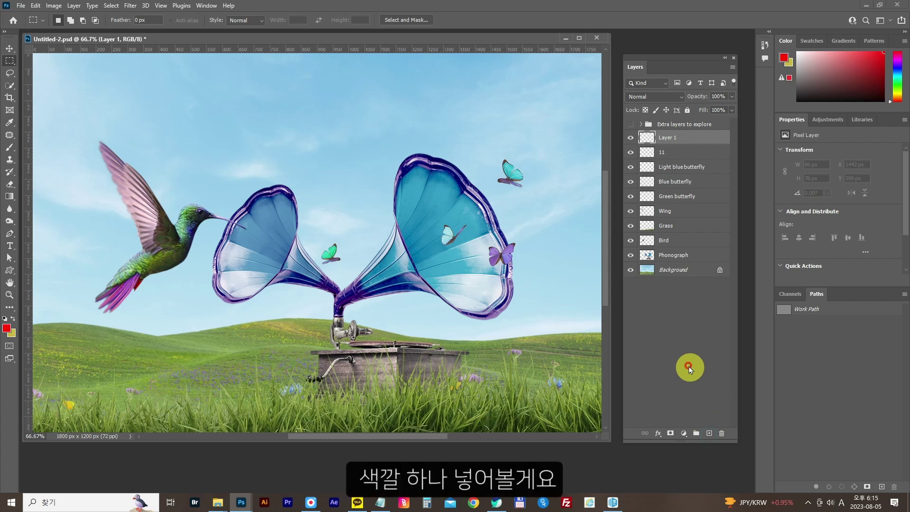
key(alt+BackSpace)
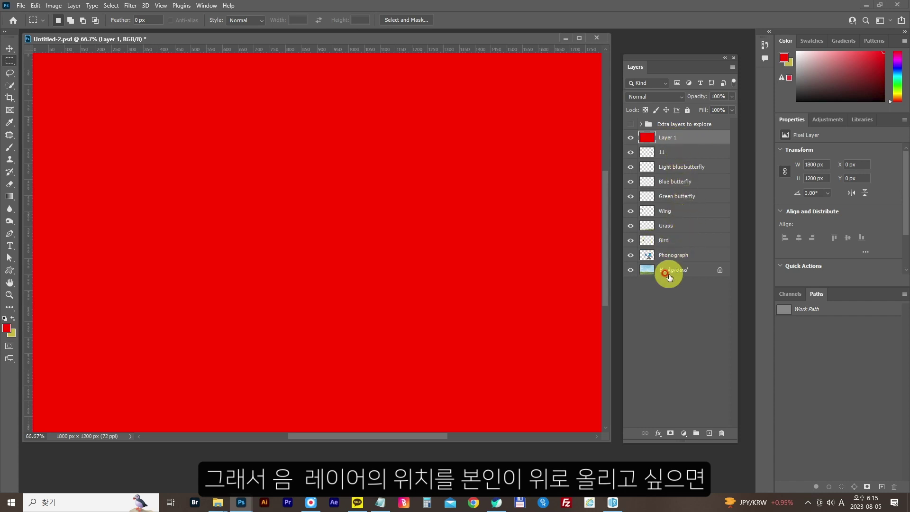
- Move the Phonograph layer up the stack so it sits directly above the red-filled layer
click(667, 256)
drag(670, 257, 676, 151)
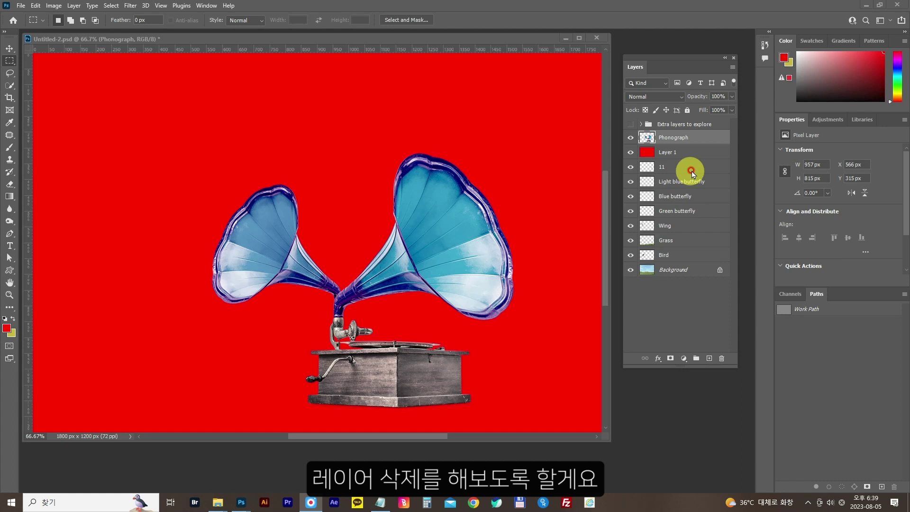
- Delete the red-filled Layer 1 from the layer stack
click(674, 150)
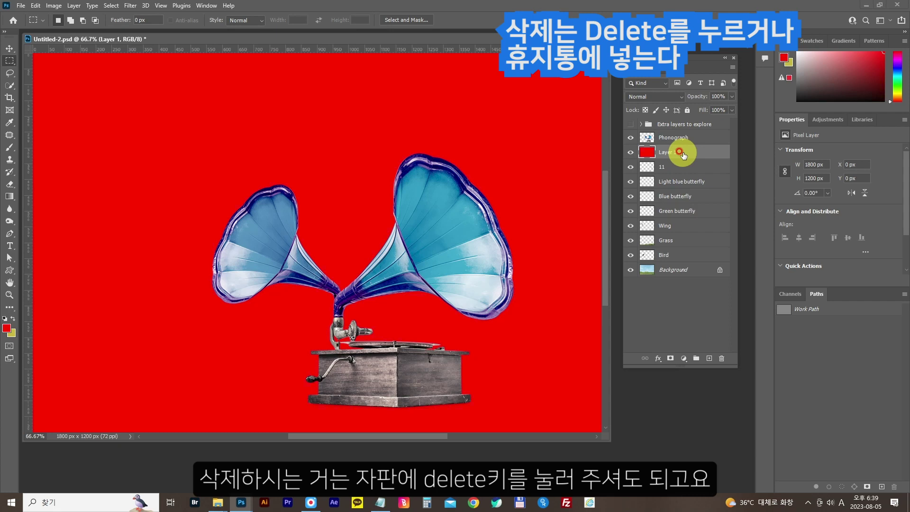
mouse_move(683, 154)
mouse_down()
mouse_move(734, 272)
mouse_move(720, 363)
mouse_up()
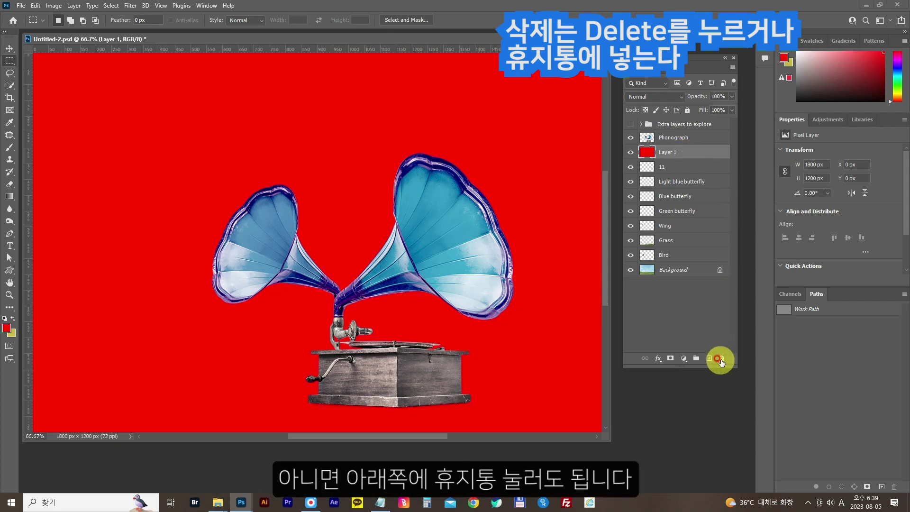
click(721, 360)
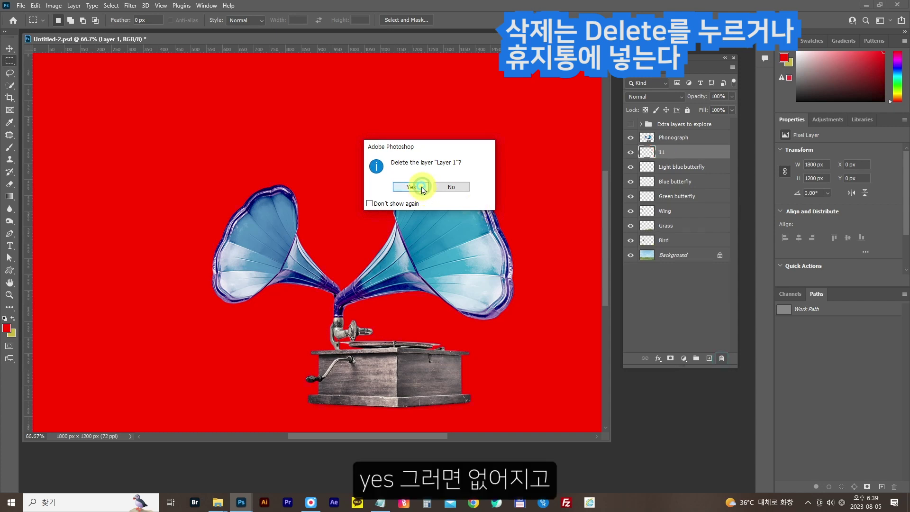
click(422, 185)
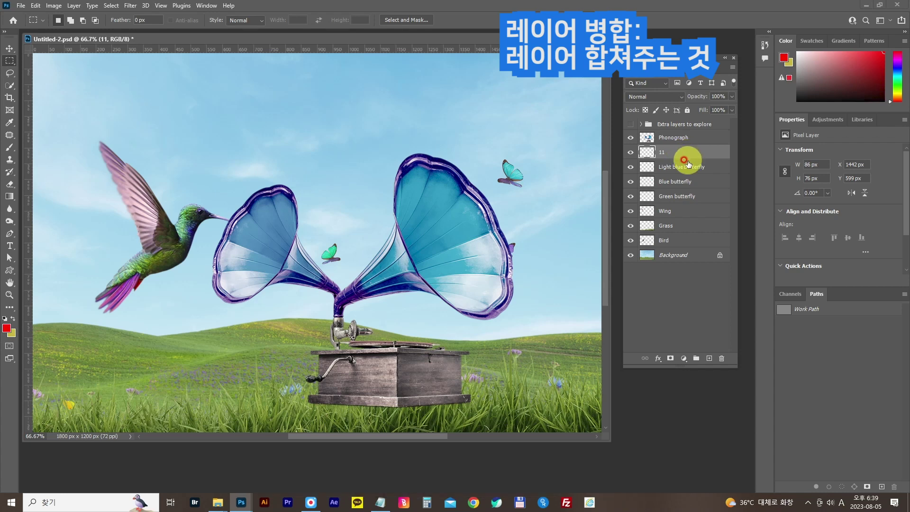
- Hide and reshow the Bird and Wing layers in turn, and look over the available layer merge commands
click(631, 240)
click(630, 240)
click(631, 210)
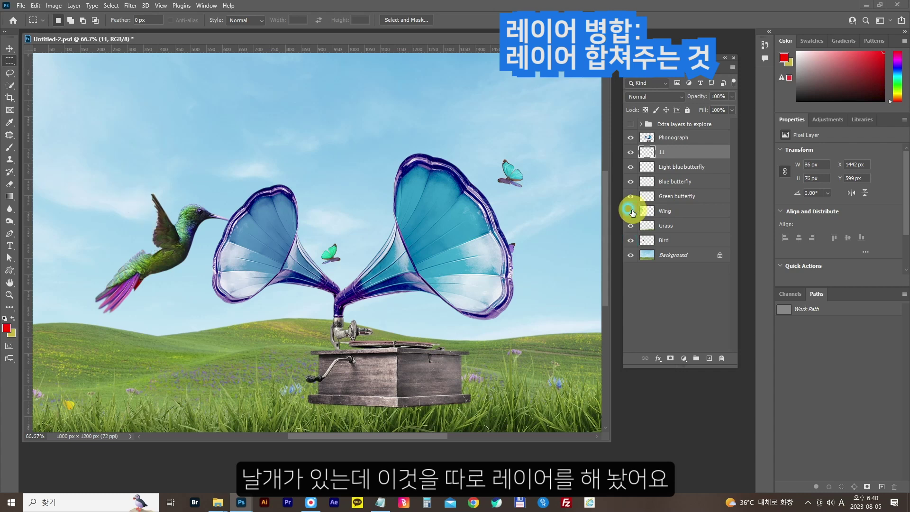
click(631, 210)
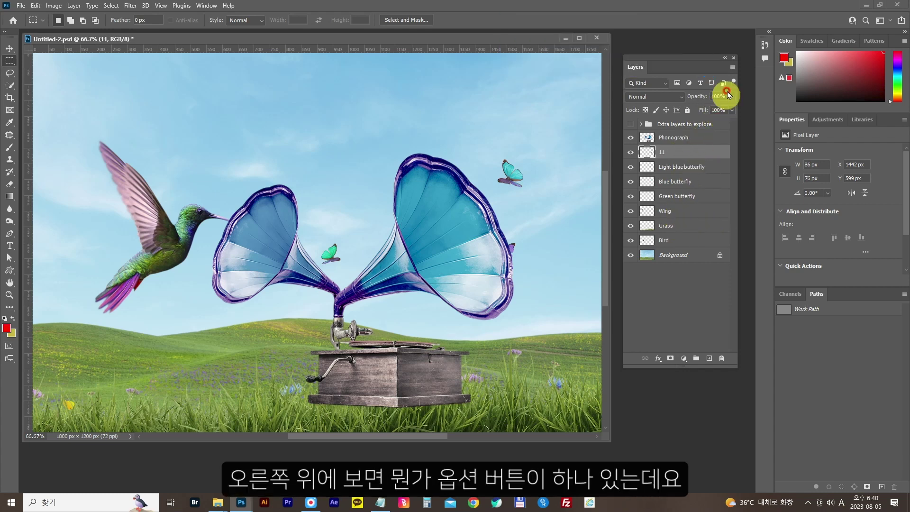
click(732, 68)
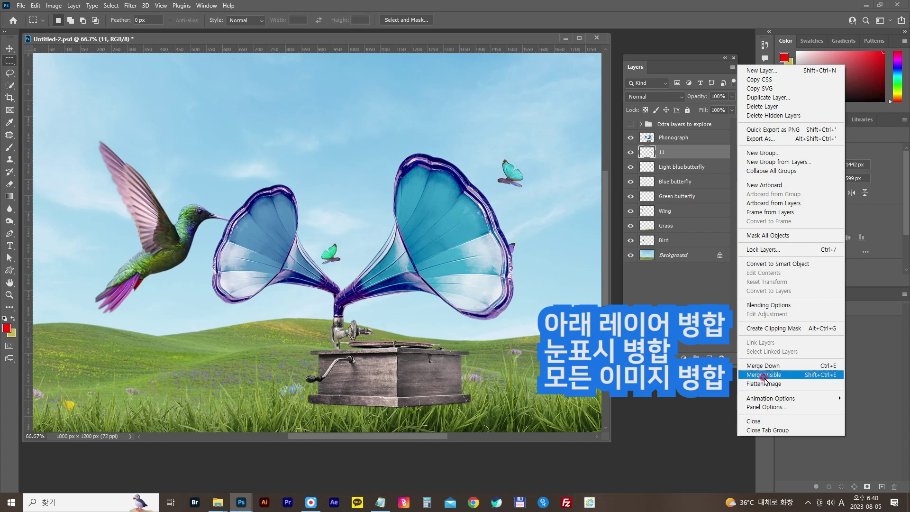
click(675, 283)
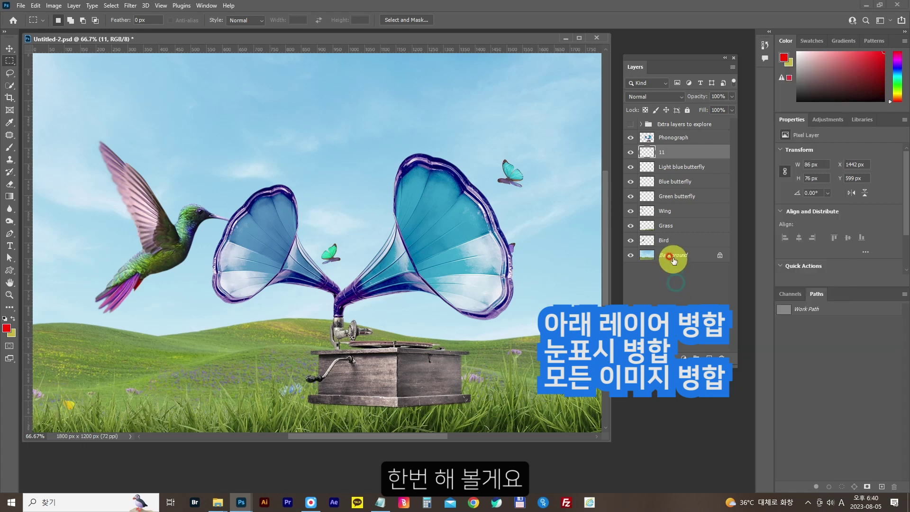
- Select the Bird and Wing layers together and merge them into one layer
click(664, 241)
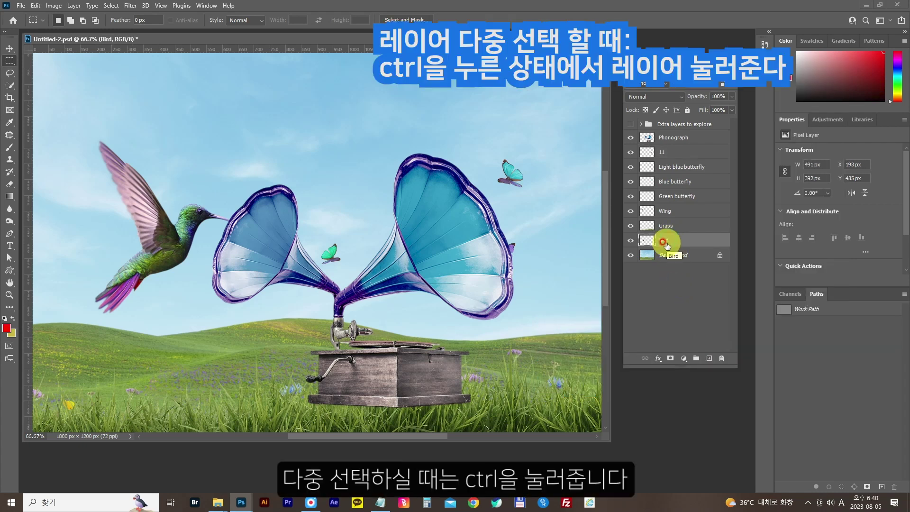
ctrl+click(665, 211)
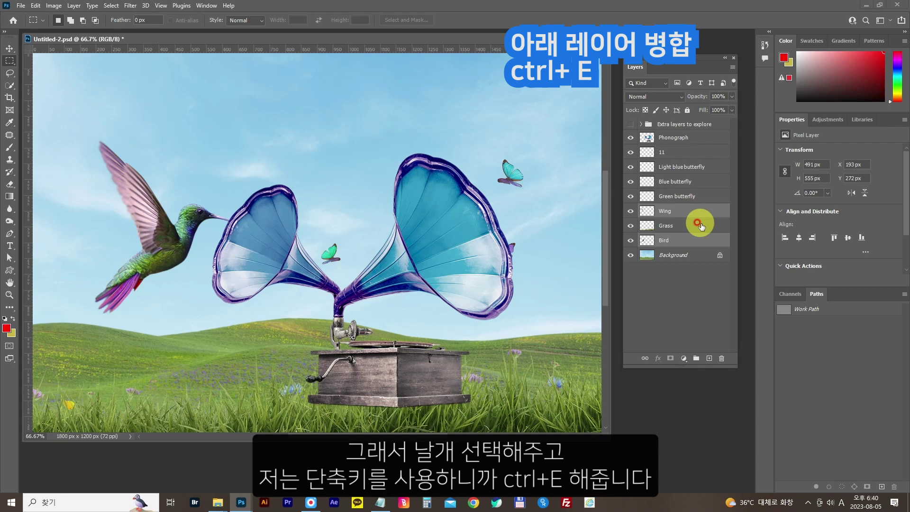
key(ctrl+e)
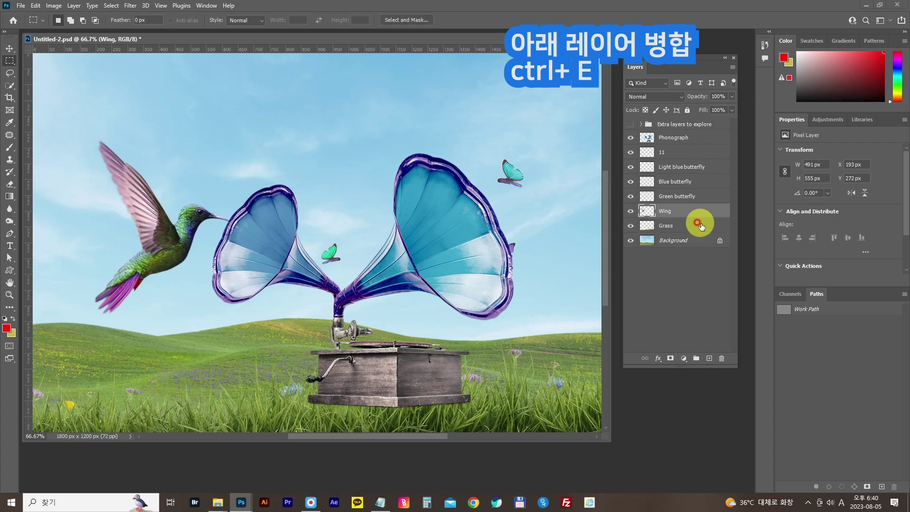
- Check the merged bird by toggling the Wing layer's visibility, and hide and reshow the Green butterfly layer
click(631, 210)
click(631, 211)
click(631, 211)
click(631, 211)
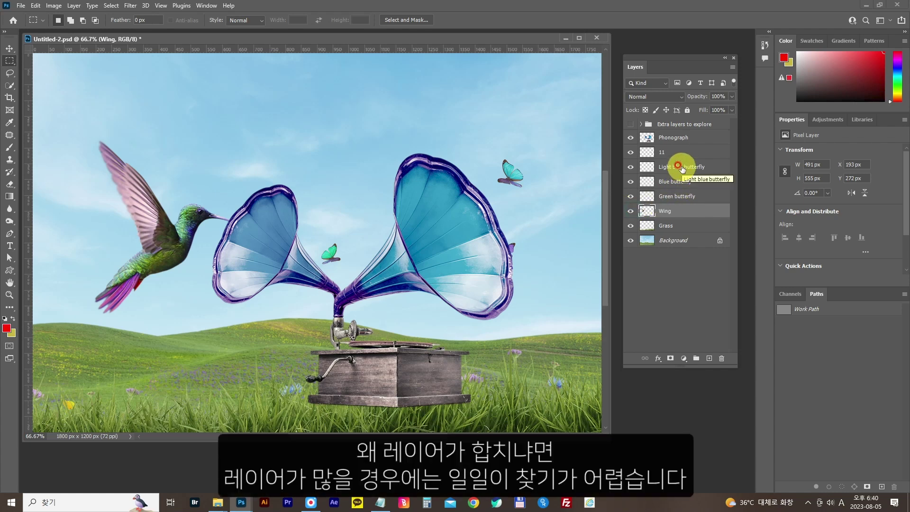
click(631, 196)
click(631, 196)
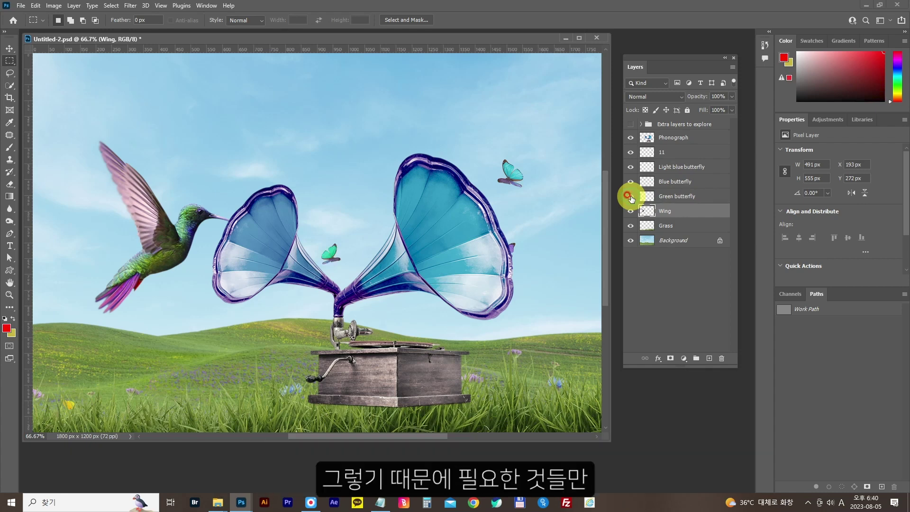
click(665, 210)
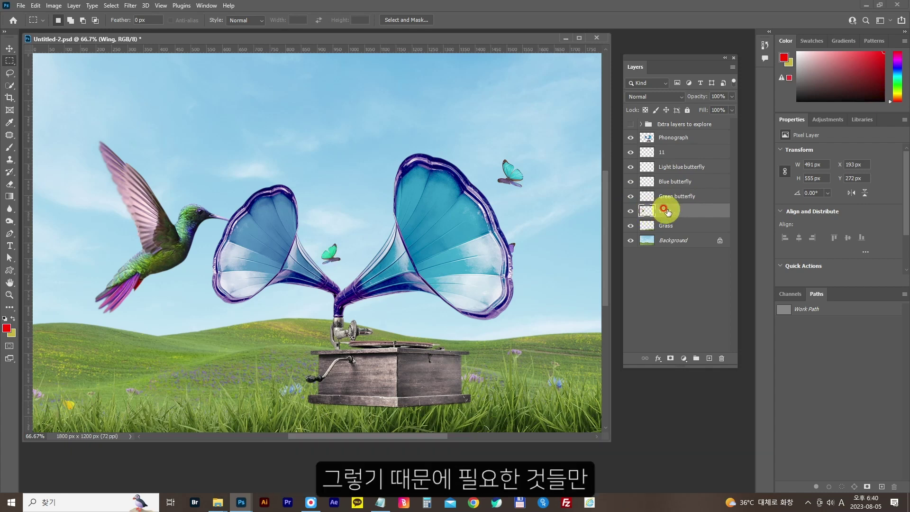
click(653, 146)
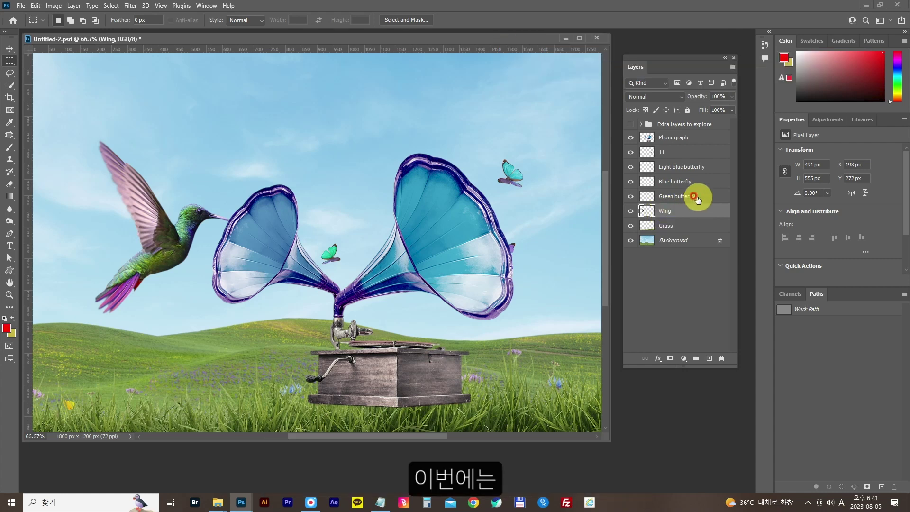
- Hide the Phonograph, Wing, Grass and Background layers, leaving only the four butterfly layers visible
click(630, 137)
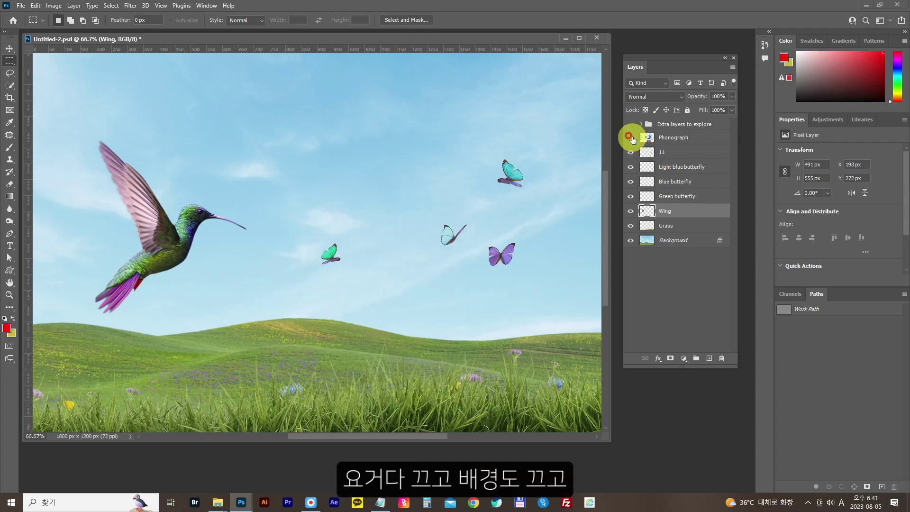
click(631, 210)
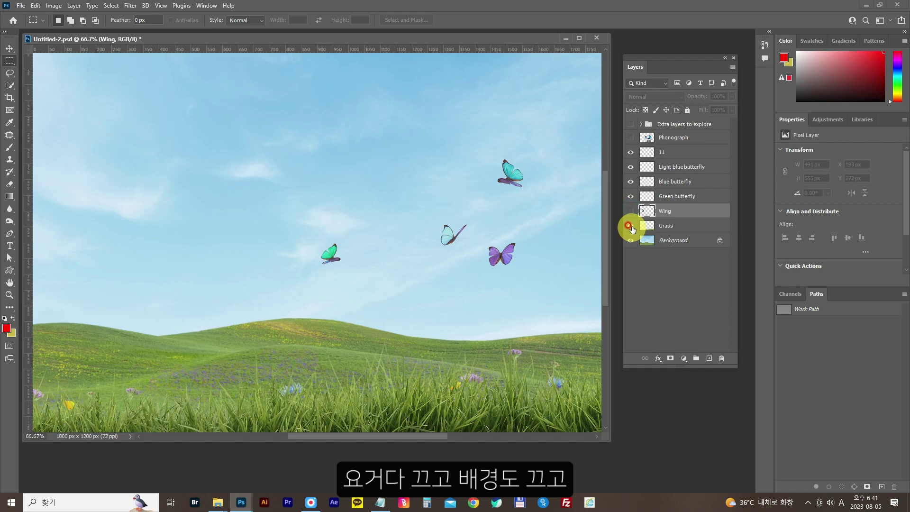
click(631, 226)
click(631, 240)
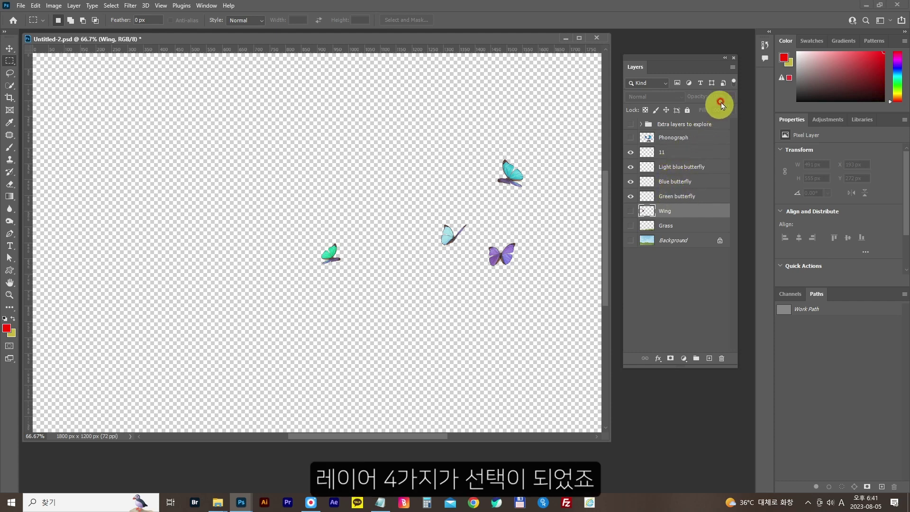
- With layer 11 selected, combine the four butterfly layers into it using Merge Visible
click(734, 69)
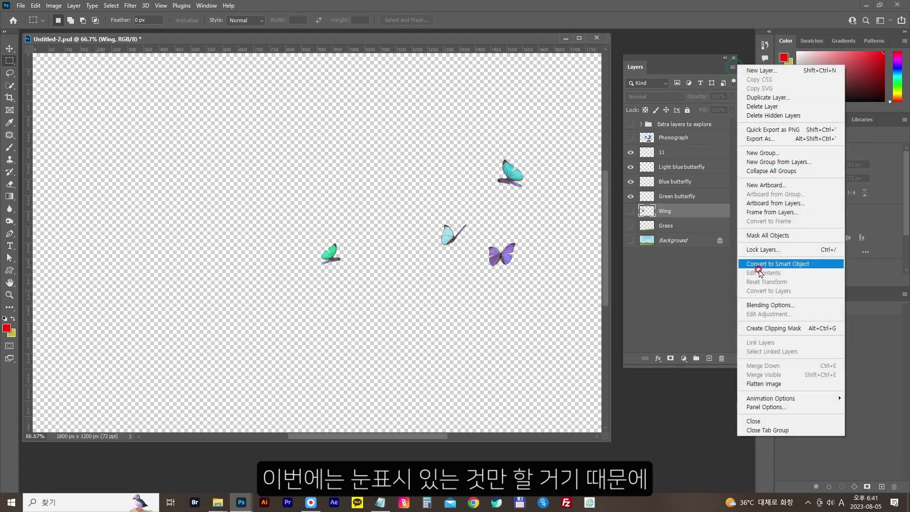
click(680, 152)
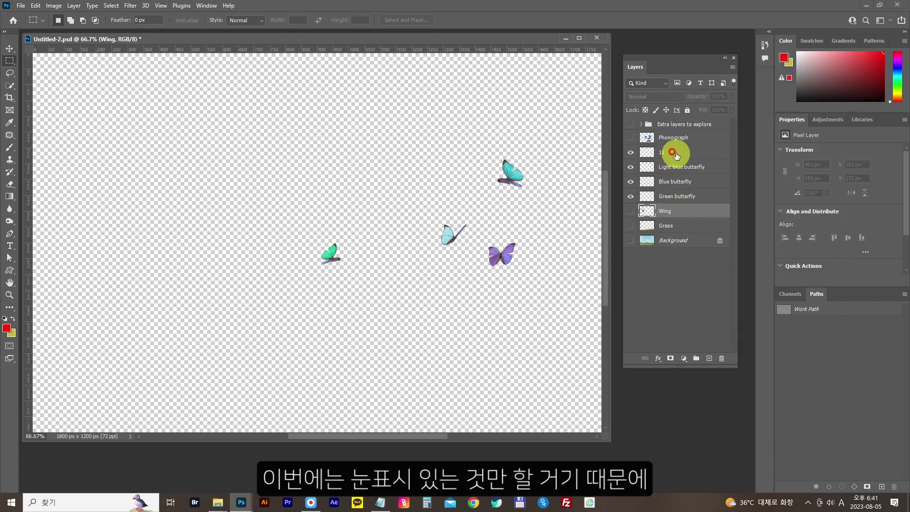
click(680, 152)
click(732, 67)
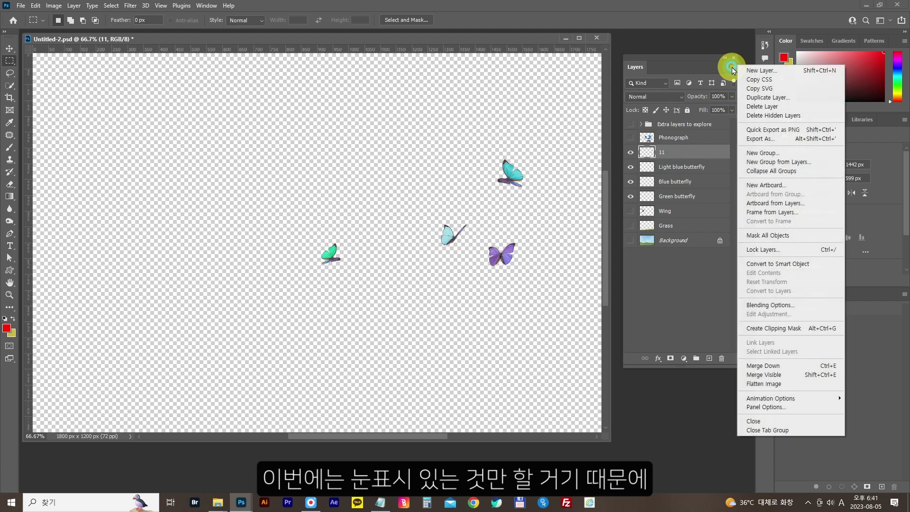
click(771, 375)
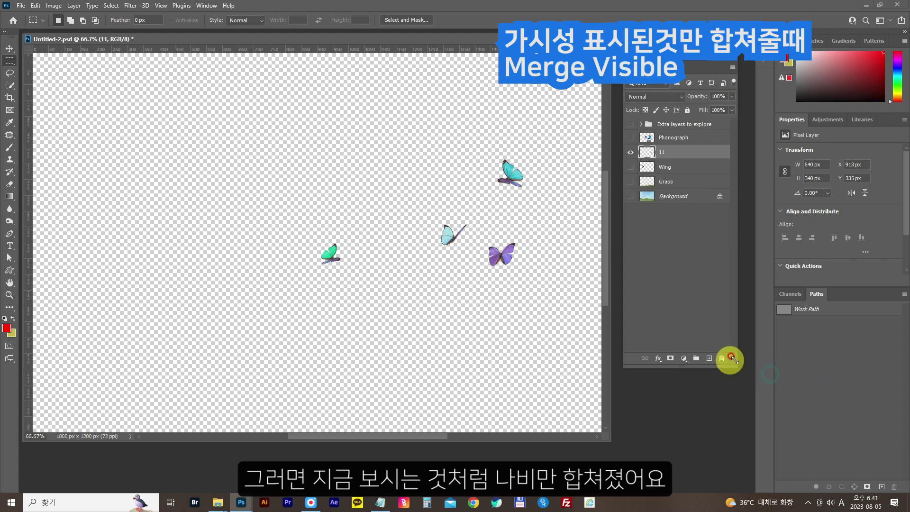
- Hide and reshow layer 11 to check that all the butterflies belong to it
click(630, 152)
click(631, 152)
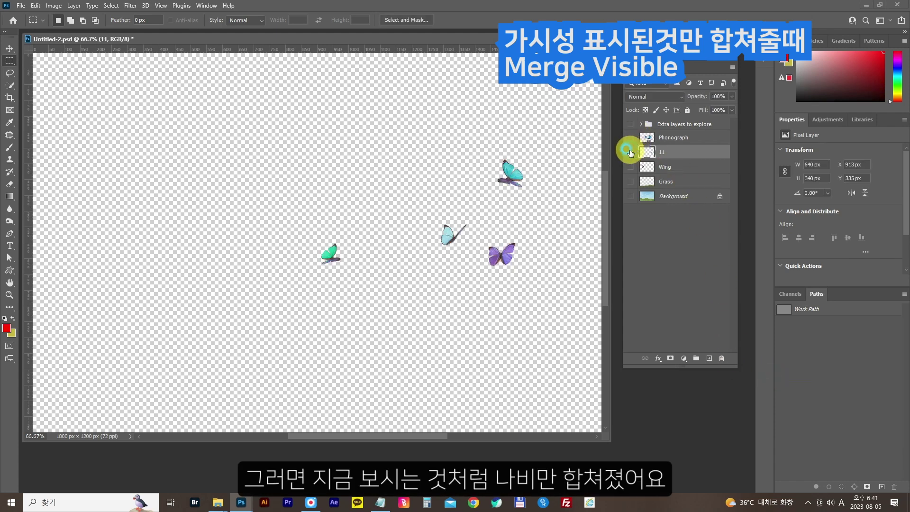
click(630, 152)
click(631, 152)
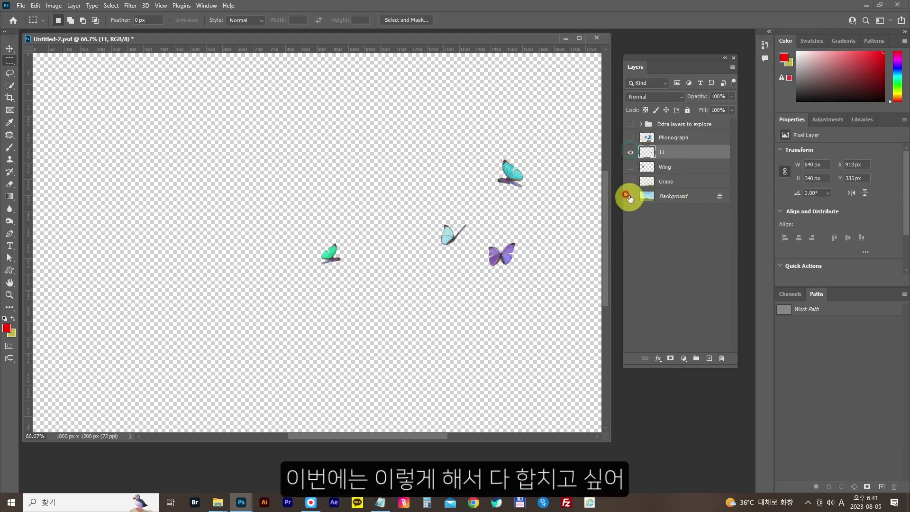
- Make the Background, Grass, Wing and Phonograph layers visible again
click(630, 196)
click(630, 182)
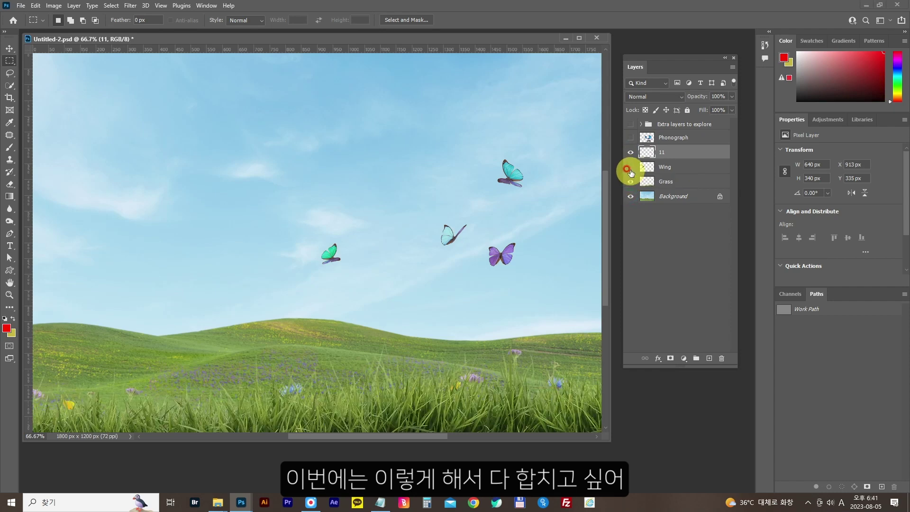
click(630, 138)
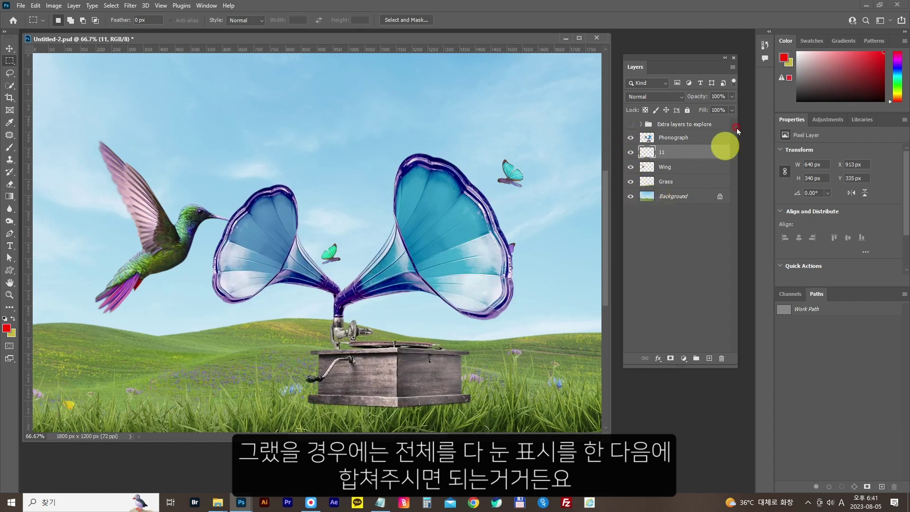
- Try Flatten Image with the hidden layers discarded, and undo the flattening
click(732, 68)
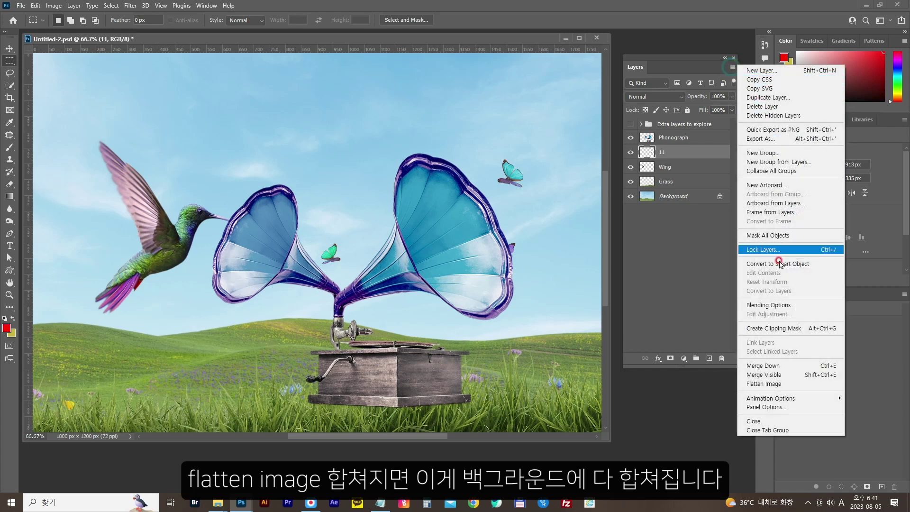
click(763, 386)
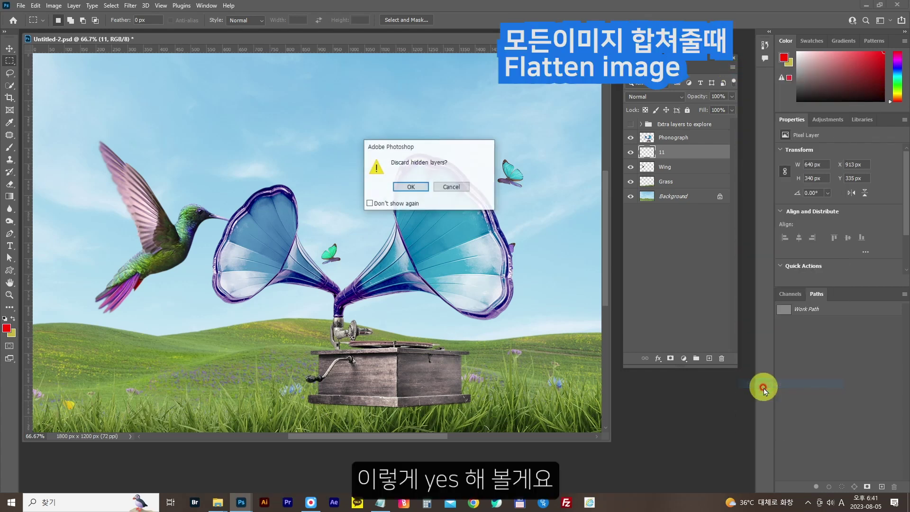
click(420, 188)
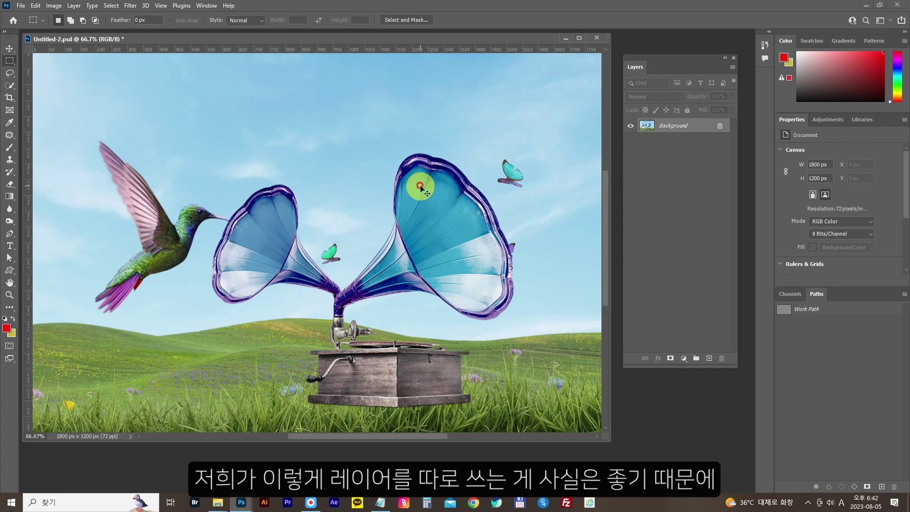
key(ctrl+z)
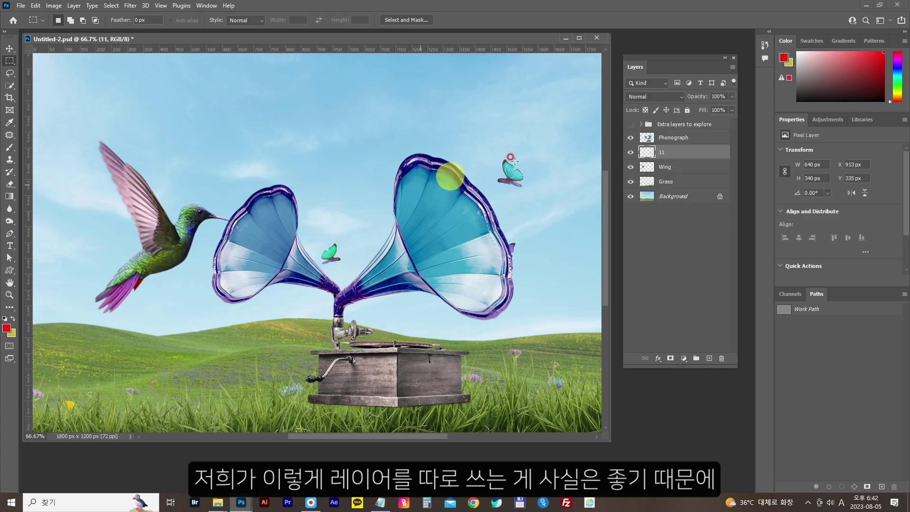
click(732, 68)
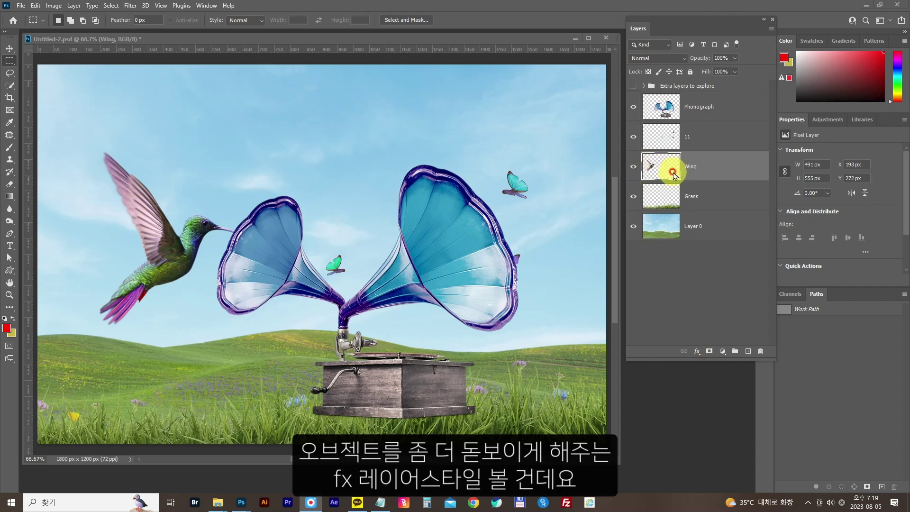
- Open the blending options of the Wing layer and enable the Bevel & Emboss effect, showing its settings
click(696, 350)
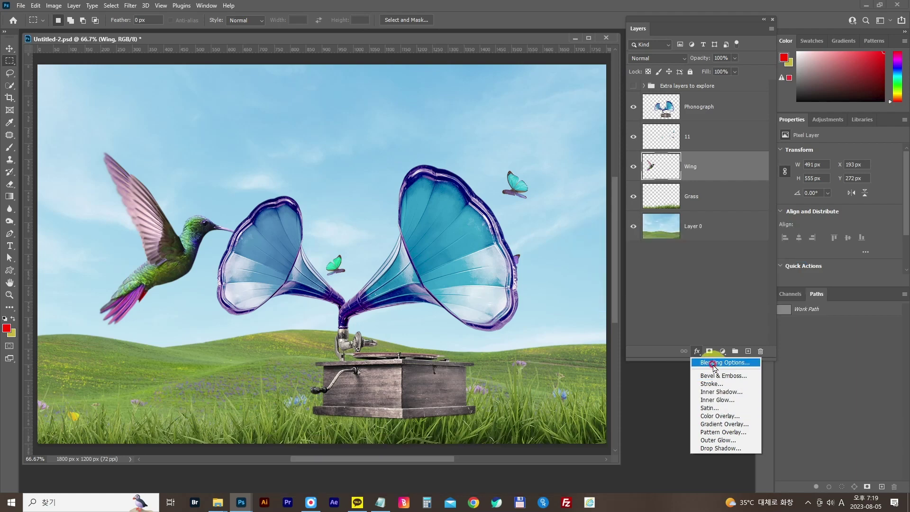
click(715, 364)
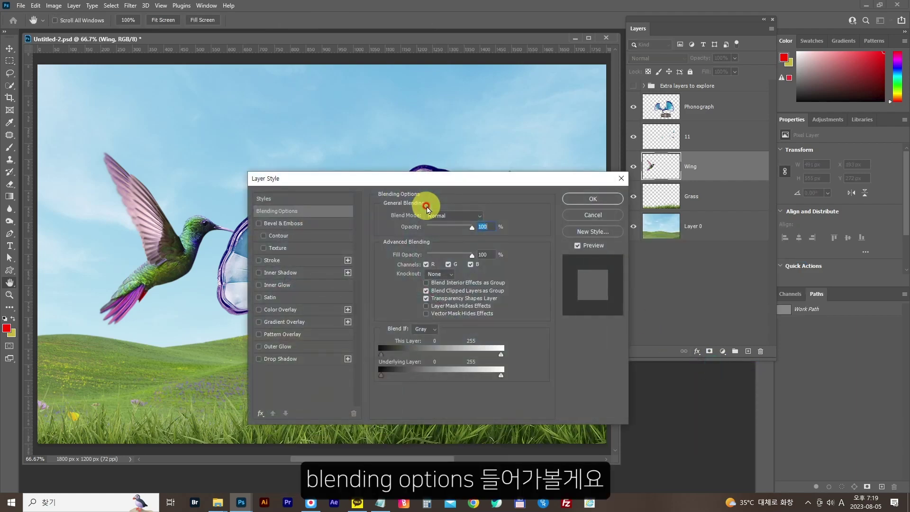
drag(433, 183, 436, 126)
click(265, 168)
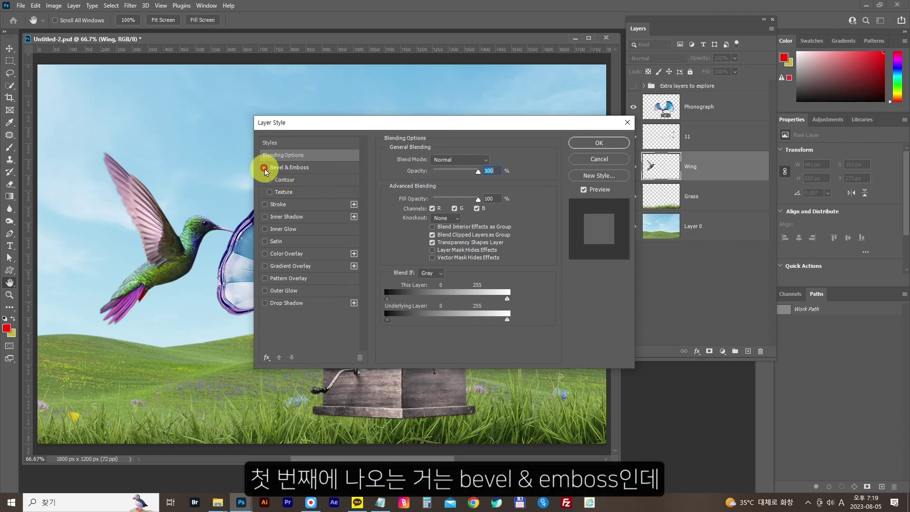
click(287, 168)
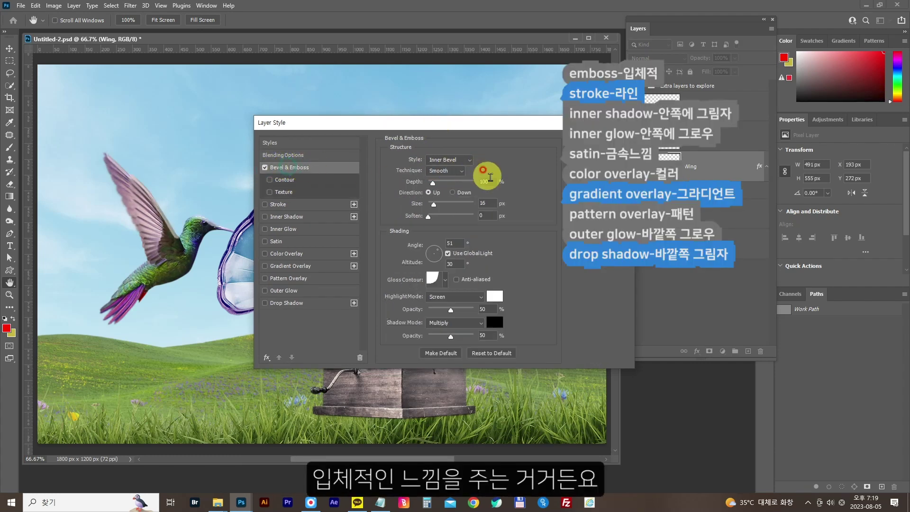
- Try a Bevel & Emboss size of 24 px on the Wing layer, and disable the effect
click(433, 206)
mouse_move(434, 208)
mouse_down()
mouse_move(442, 205)
mouse_move(437, 211)
mouse_up()
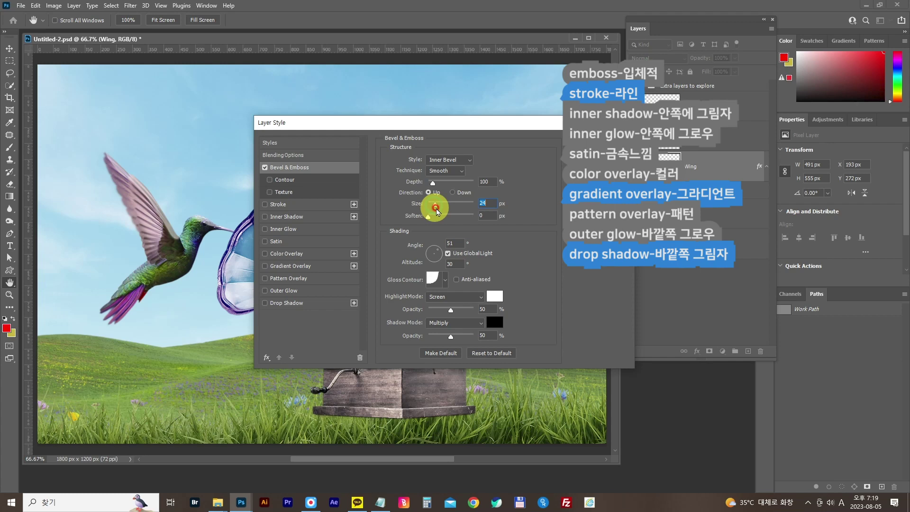
click(267, 170)
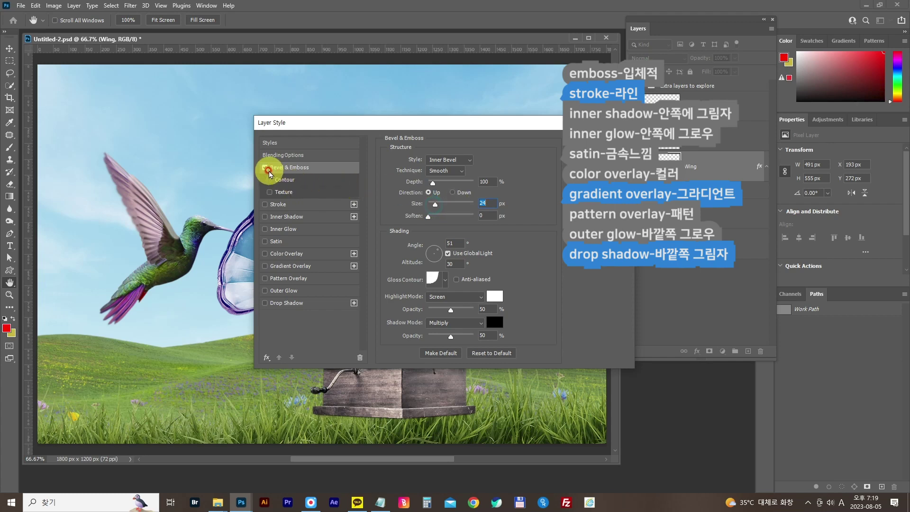
- Enable the Stroke effect on the Wing layer and set its size to 7 px
click(274, 204)
drag(346, 128, 361, 107)
click(445, 143)
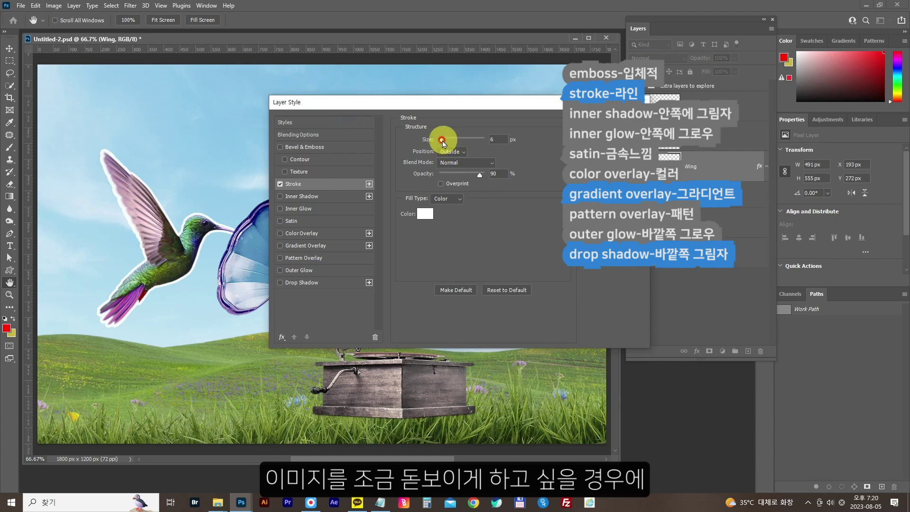
mouse_move(442, 142)
mouse_down()
mouse_move(453, 144)
mouse_move(442, 142)
mouse_up()
- Try the stroke position Inside, and set it back to Outside
click(450, 151)
click(446, 169)
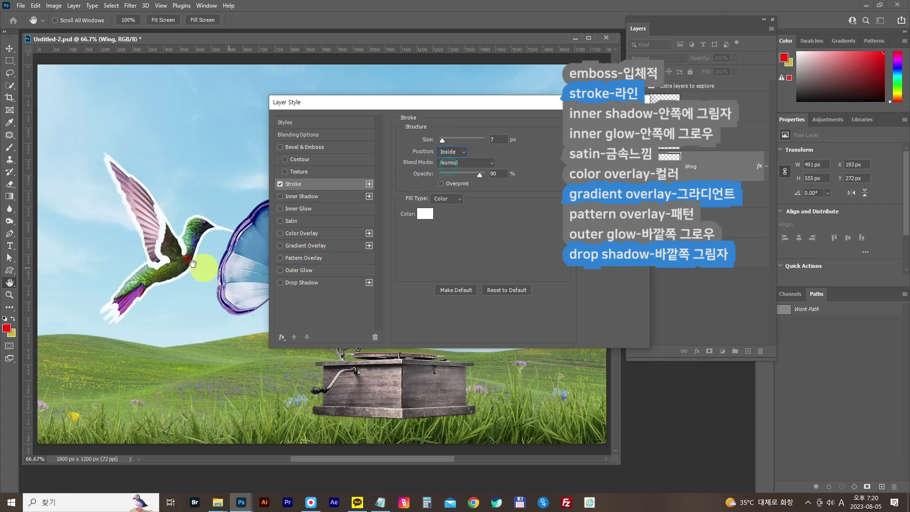
click(450, 151)
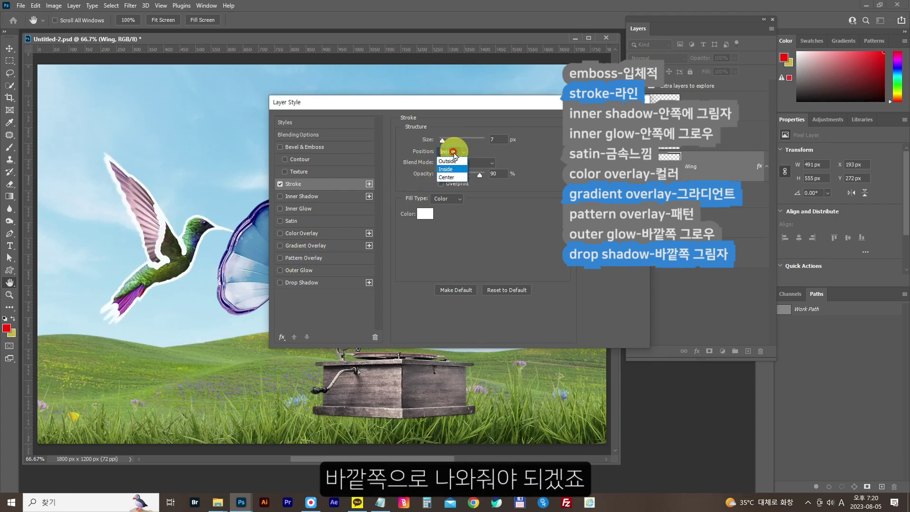
click(447, 161)
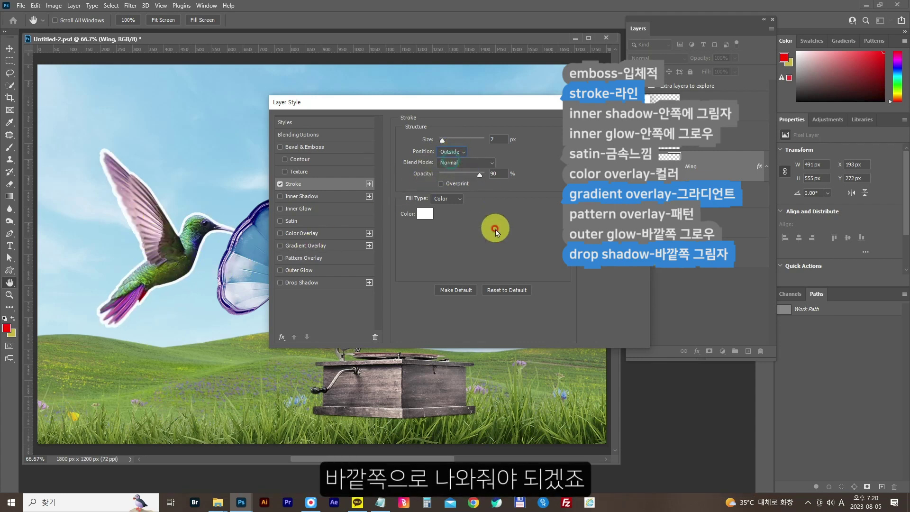
- Try the red stroke colour f22323 on the bird, and disable the Stroke effect
click(425, 214)
click(182, 287)
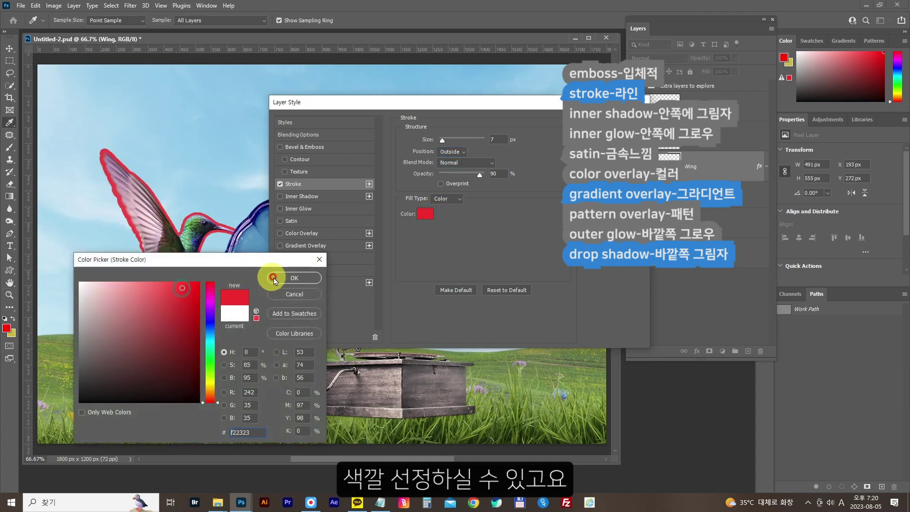
click(295, 277)
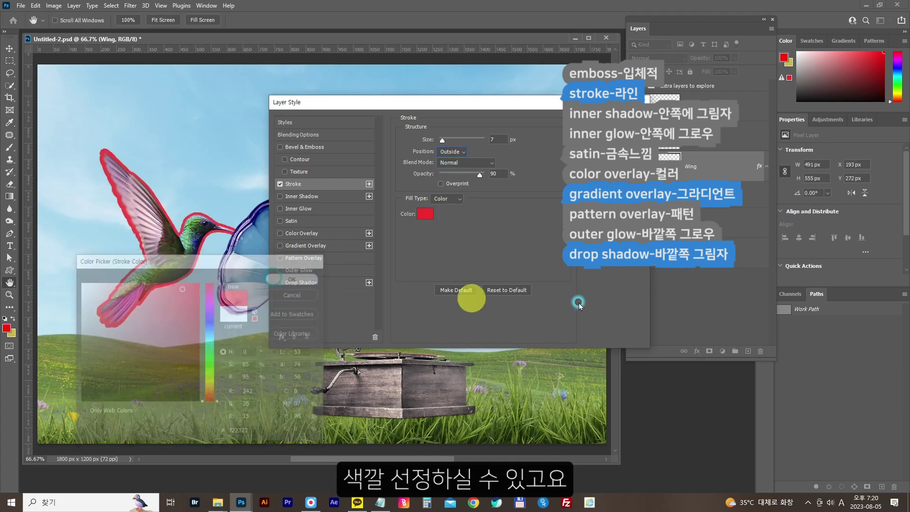
click(281, 184)
- Try an Inner Shadow with 84% opacity, 43 px size and a -18° angle, and disable the effect
click(280, 196)
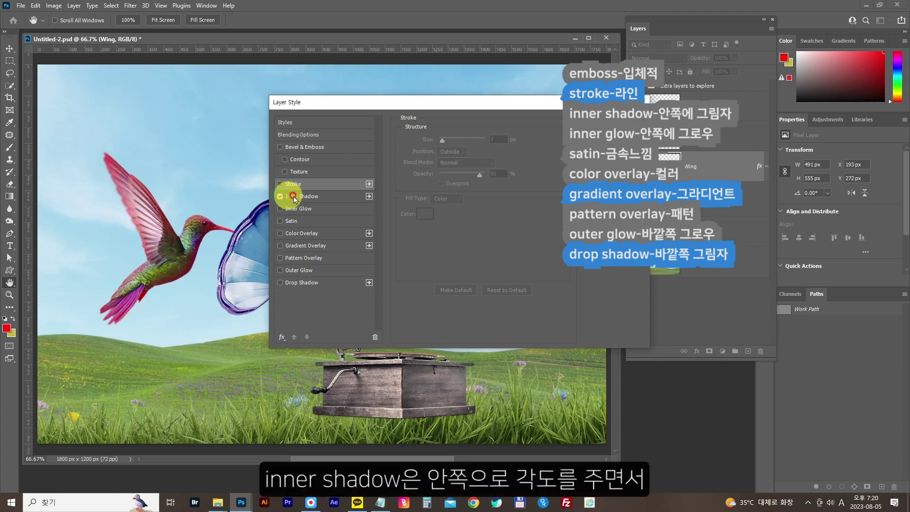
click(294, 196)
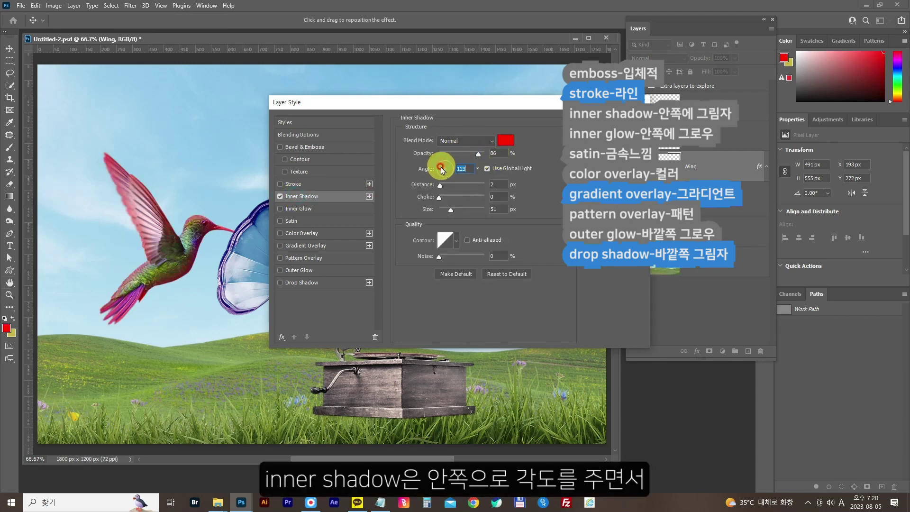
mouse_move(476, 157)
mouse_down()
mouse_move(451, 152)
mouse_move(474, 152)
mouse_up()
mouse_move(453, 215)
mouse_down()
mouse_move(467, 214)
mouse_move(451, 211)
mouse_up()
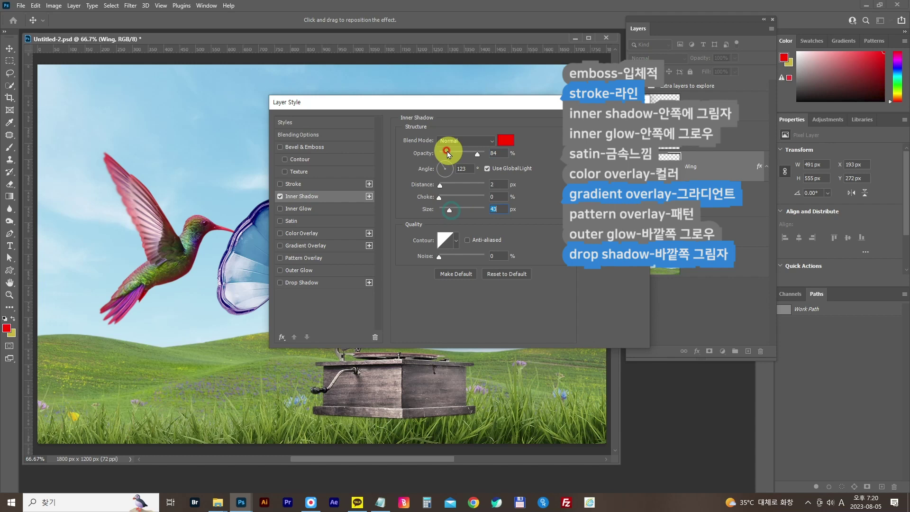
drag(450, 170, 483, 180)
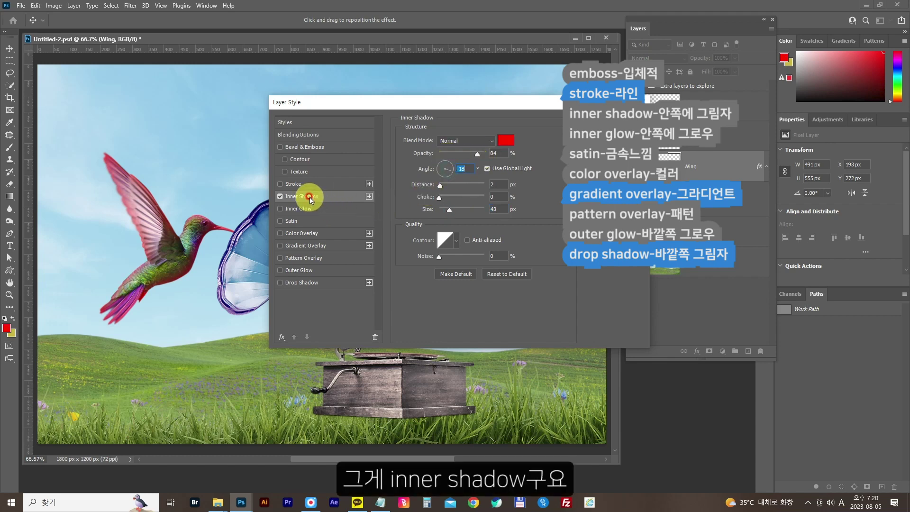
click(280, 196)
- Try an Inner Glow in purple 8015ee with its size reduced to 0 px, and disable the effect
click(280, 208)
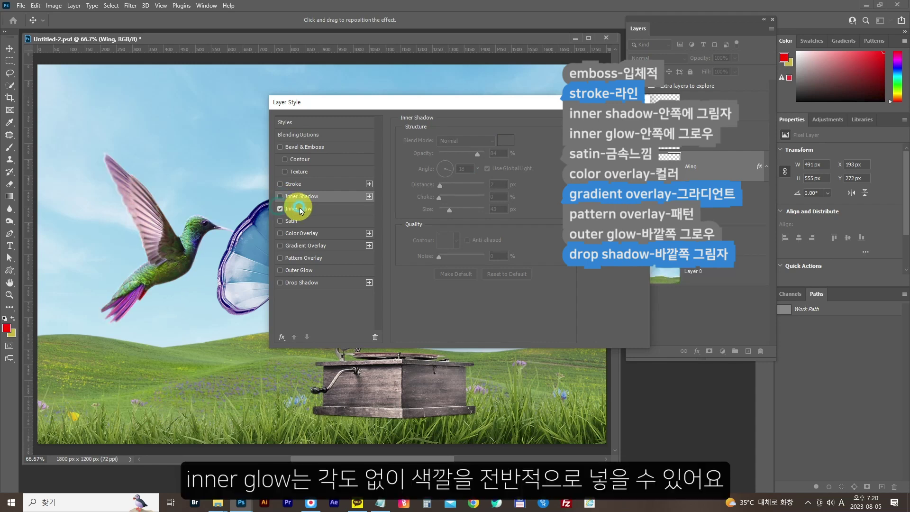
click(416, 177)
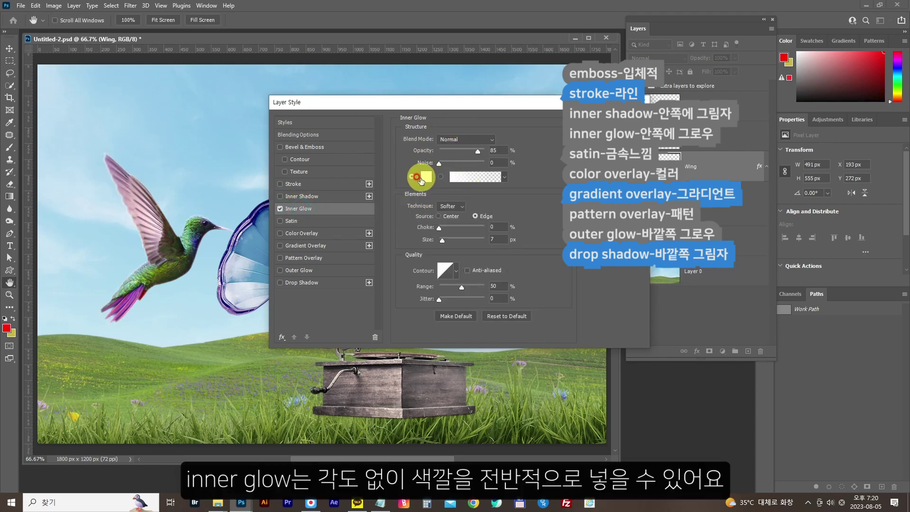
click(426, 177)
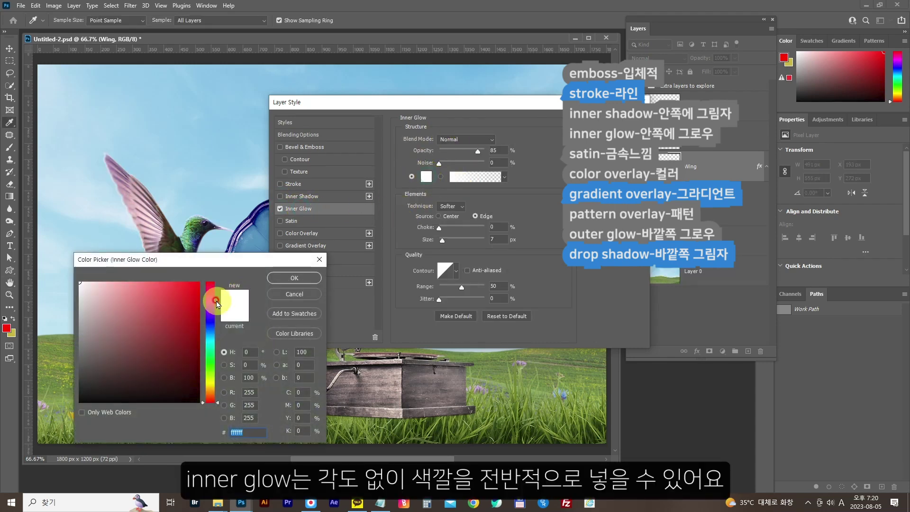
click(208, 314)
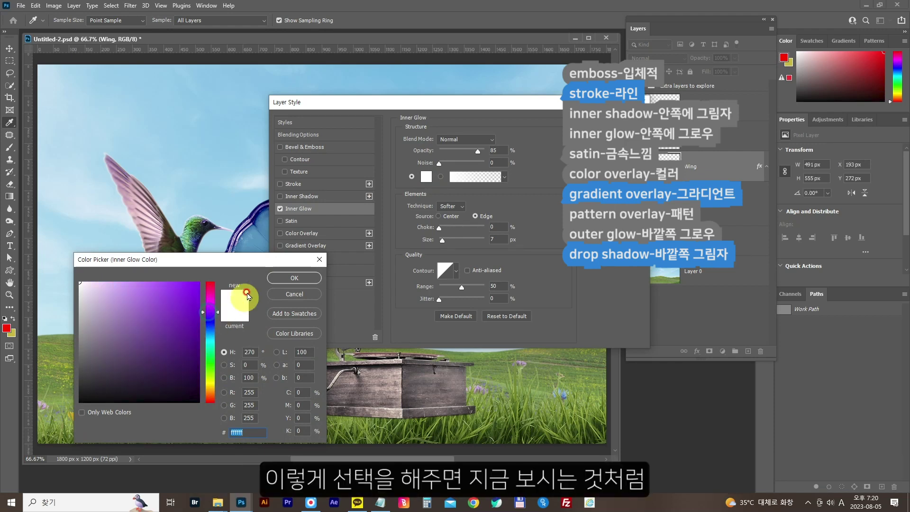
click(189, 290)
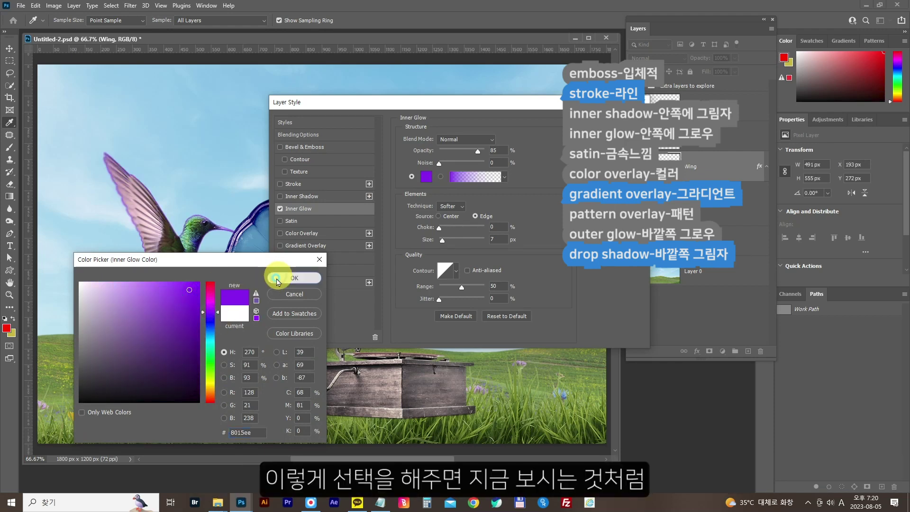
click(279, 276)
mouse_move(443, 243)
mouse_down()
mouse_move(460, 244)
mouse_move(440, 243)
mouse_up()
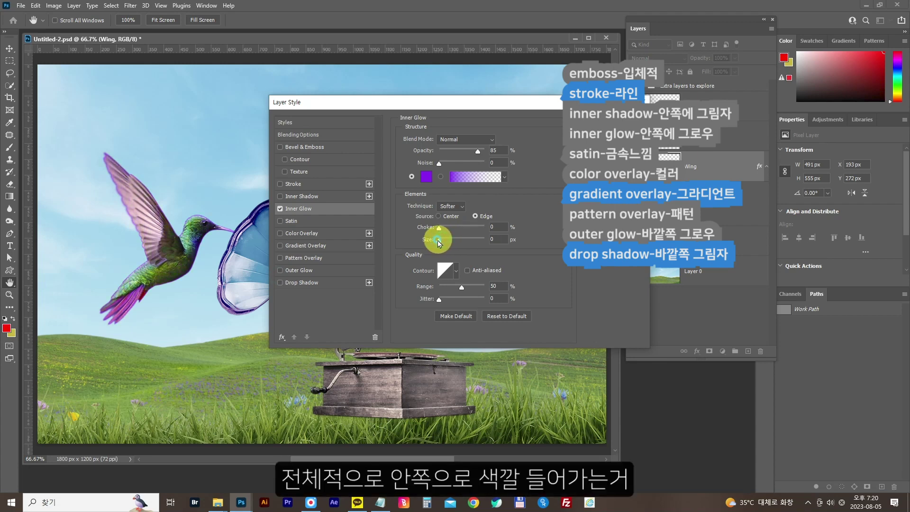
click(280, 210)
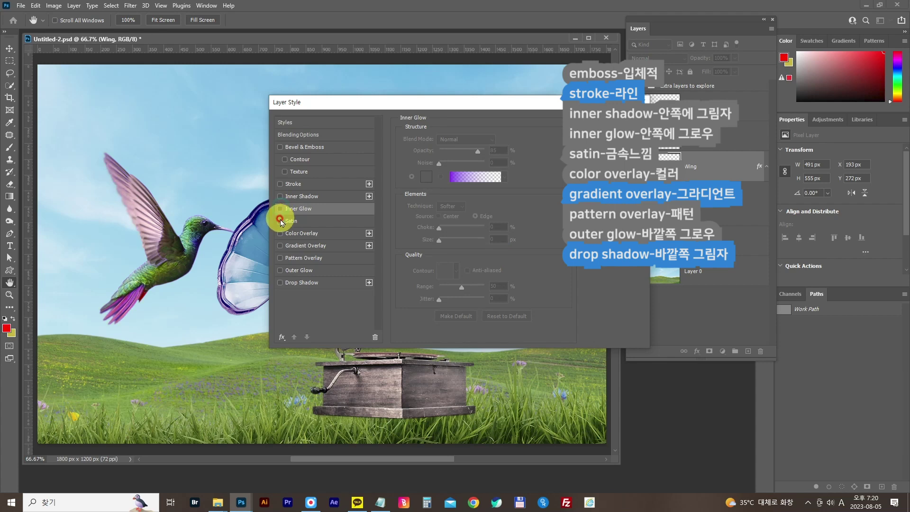
- Try the Satin effect on the Wing layer with its existing settings, and disable it
click(280, 220)
click(290, 221)
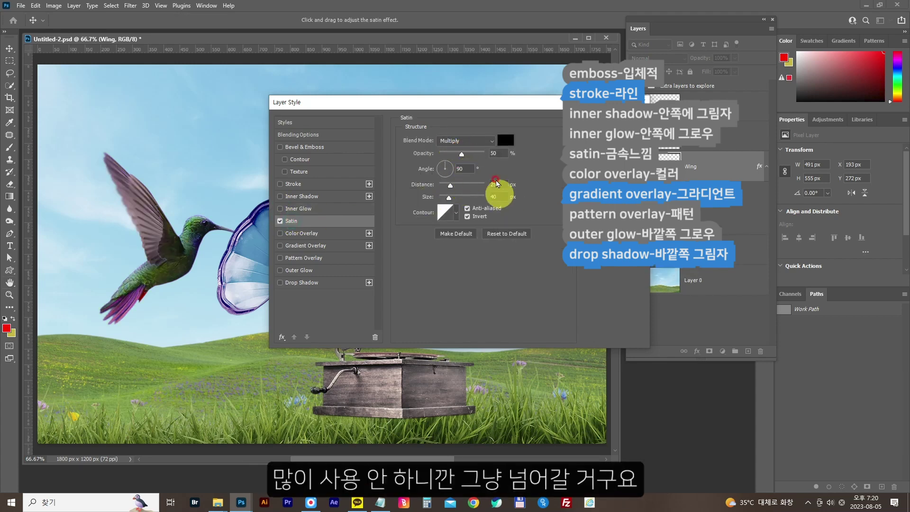
click(279, 221)
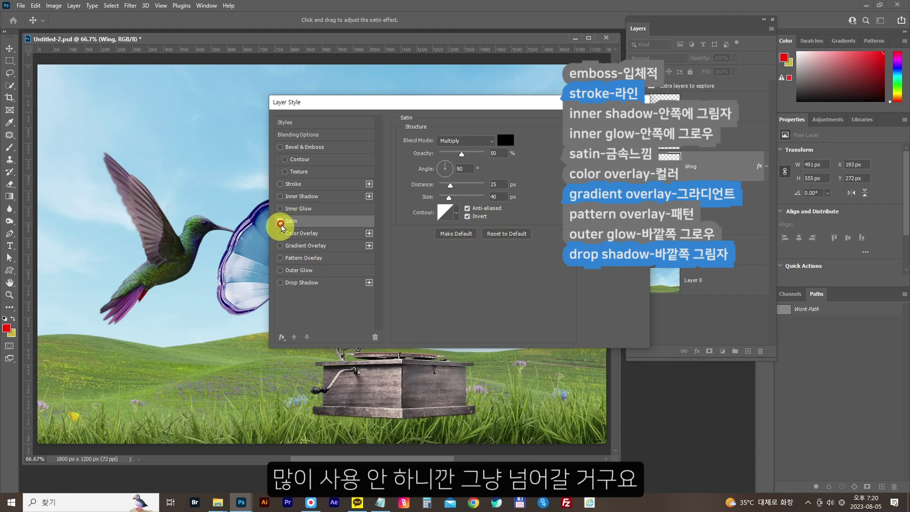
- Try a Color Overlay in magenta ec2ecf on the Wing layer, and disable the effect
click(280, 233)
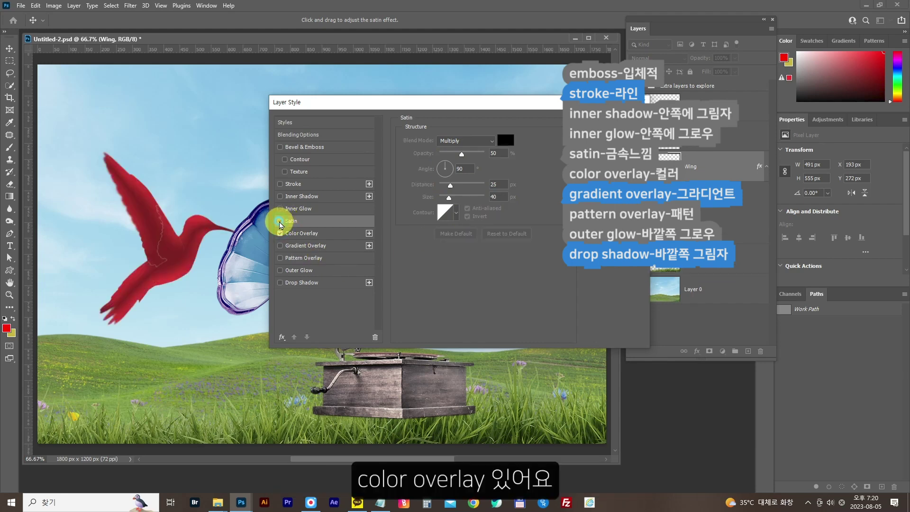
click(300, 233)
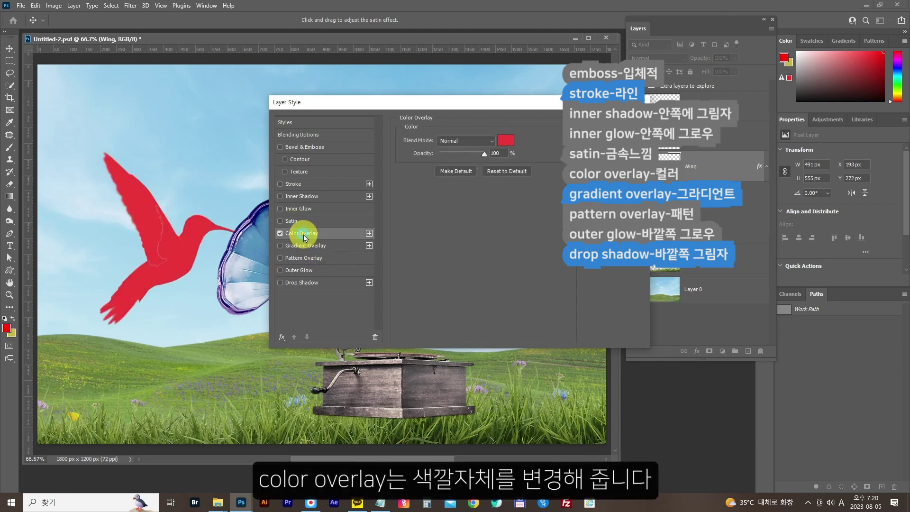
click(503, 143)
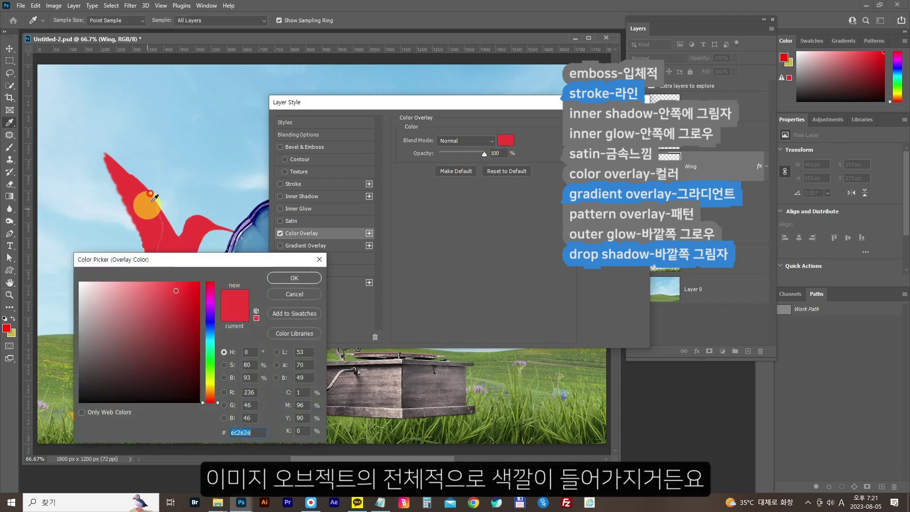
click(211, 300)
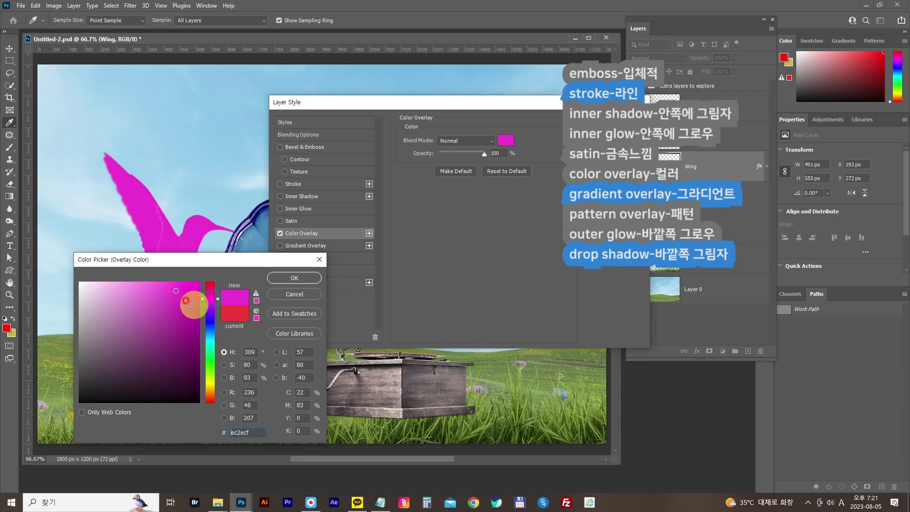
click(308, 281)
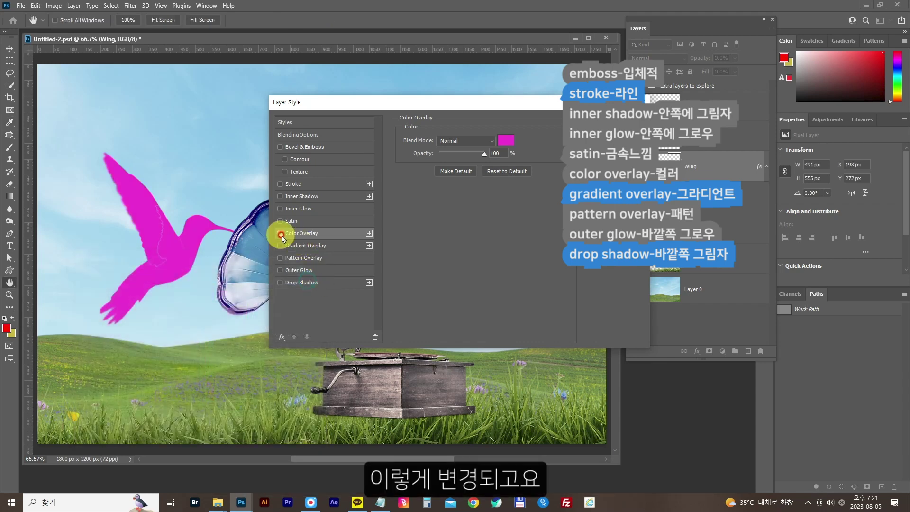
click(280, 233)
- Try a Gradient Overlay with a red colour stop added at 40%, and disable the effect
click(280, 245)
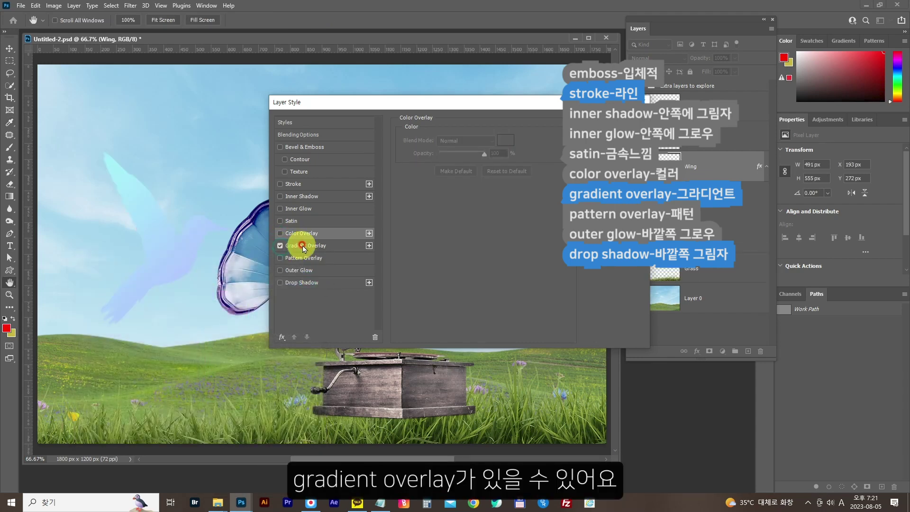
click(304, 246)
click(459, 164)
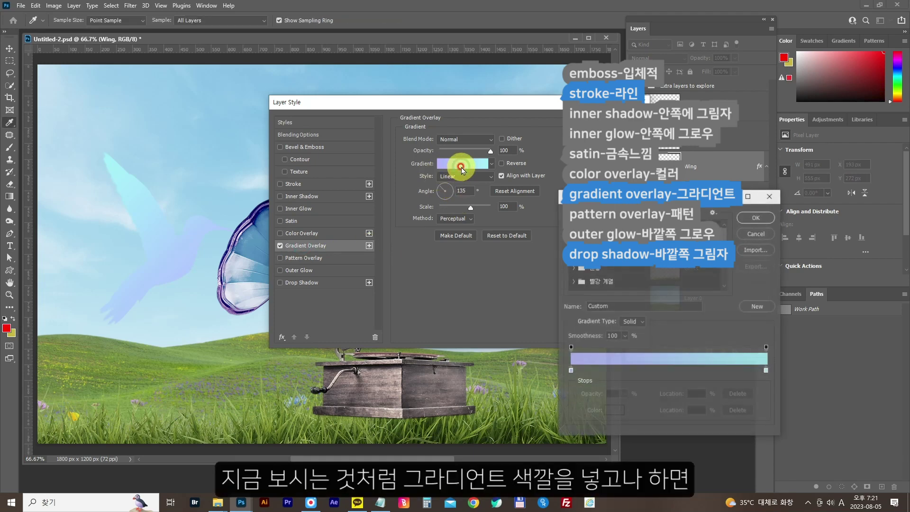
click(649, 370)
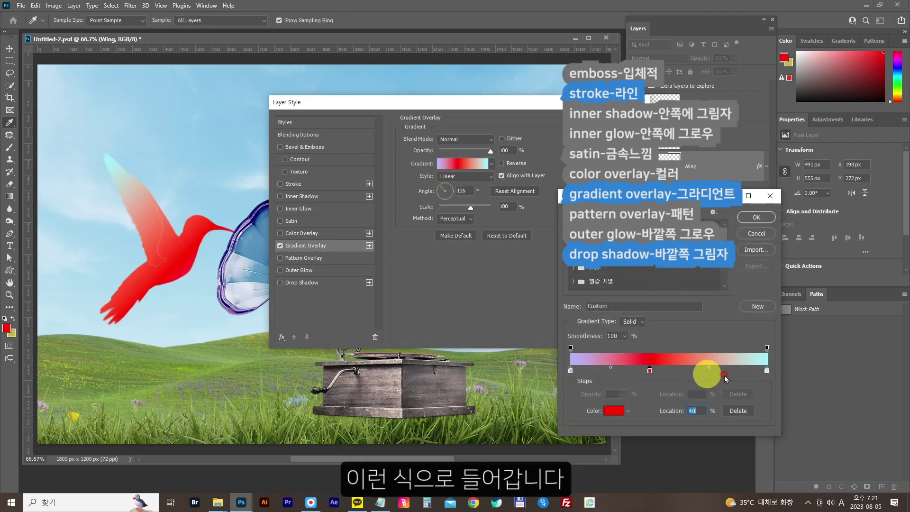
click(770, 221)
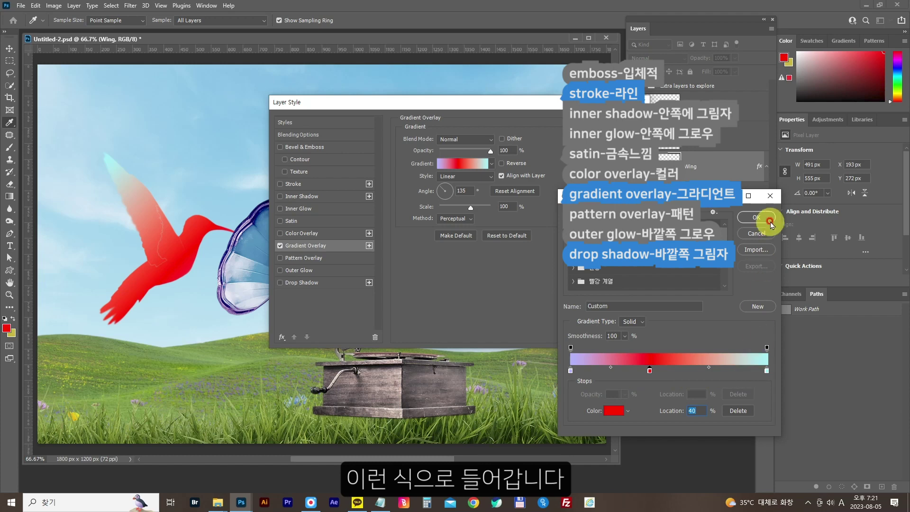
click(279, 246)
- Try a Pattern Overlay with the Tree Tile 4 pattern on the Wing layer, and disable the effect
click(280, 258)
click(303, 258)
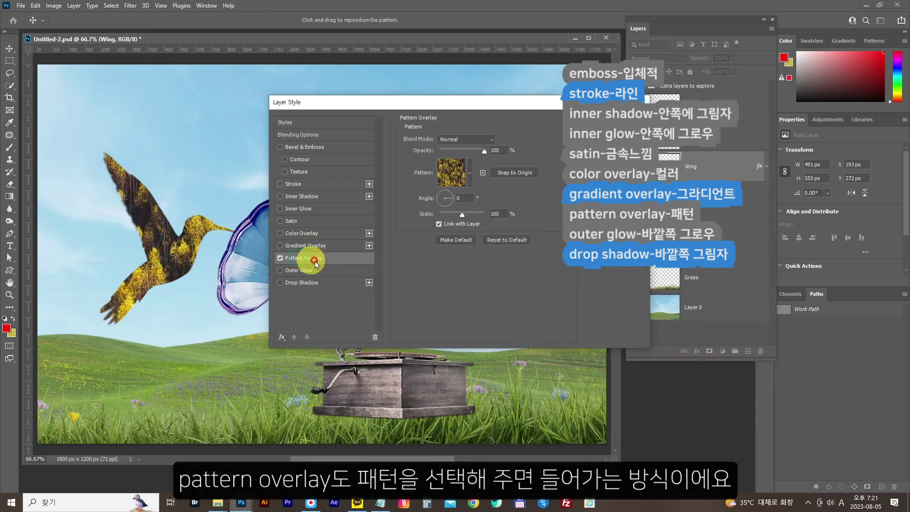
click(470, 177)
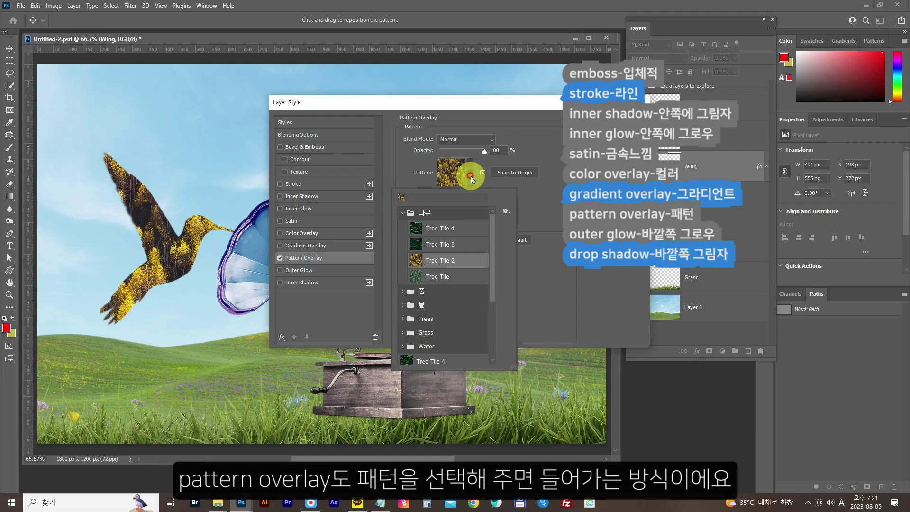
click(436, 228)
click(537, 206)
click(284, 259)
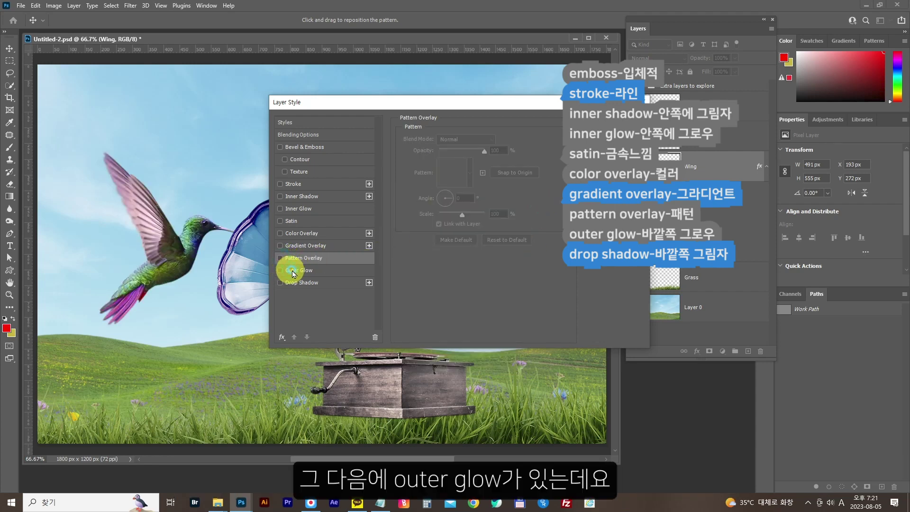
- Try a magenta Outer Glow on the Wing layer at 100% opacity and 65 px size, and disable the effect
click(280, 271)
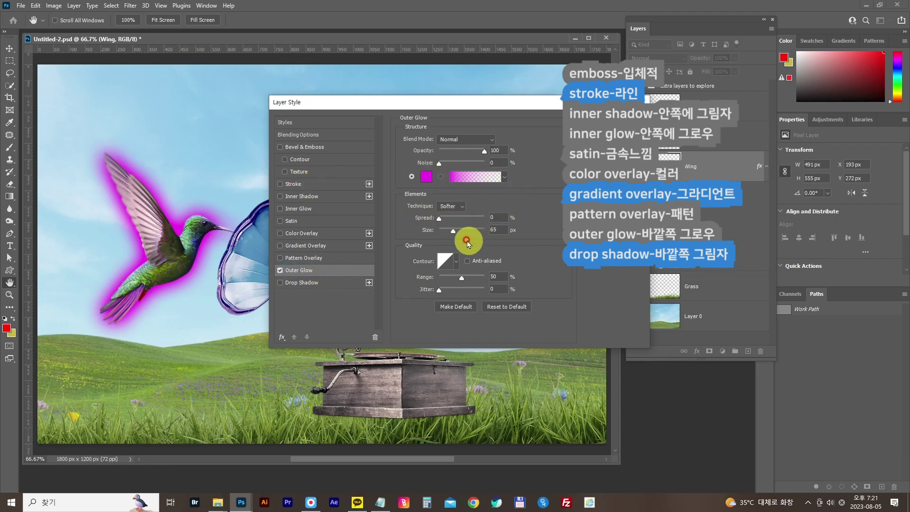
mouse_move(483, 151)
mouse_down()
mouse_move(463, 150)
mouse_move(485, 150)
mouse_up()
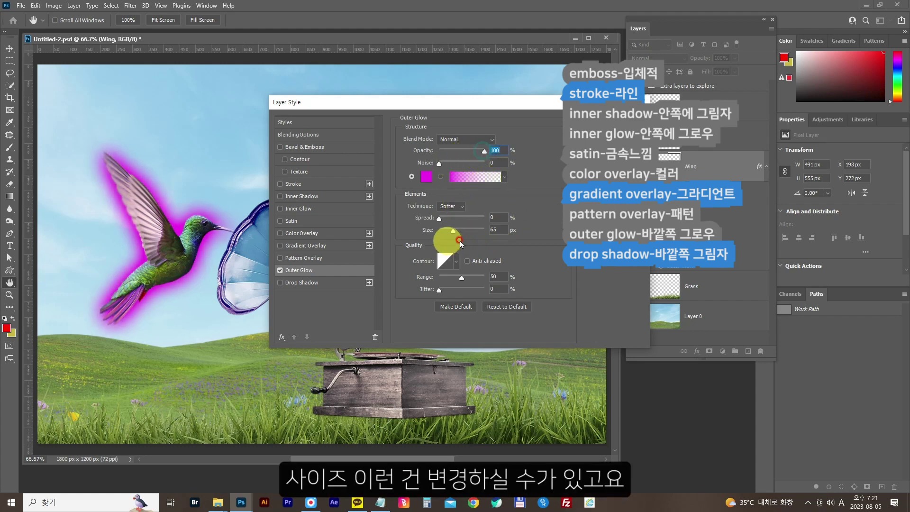
click(281, 272)
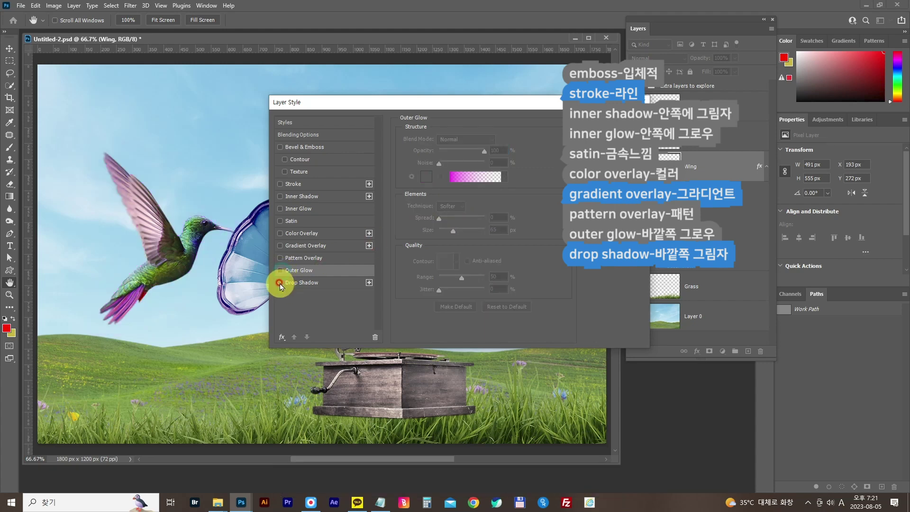
- Add a Drop Shadow to the Wing layer with 65% opacity, 115° angle, 12 px distance, 7% spread and 32 px size
click(280, 282)
click(321, 288)
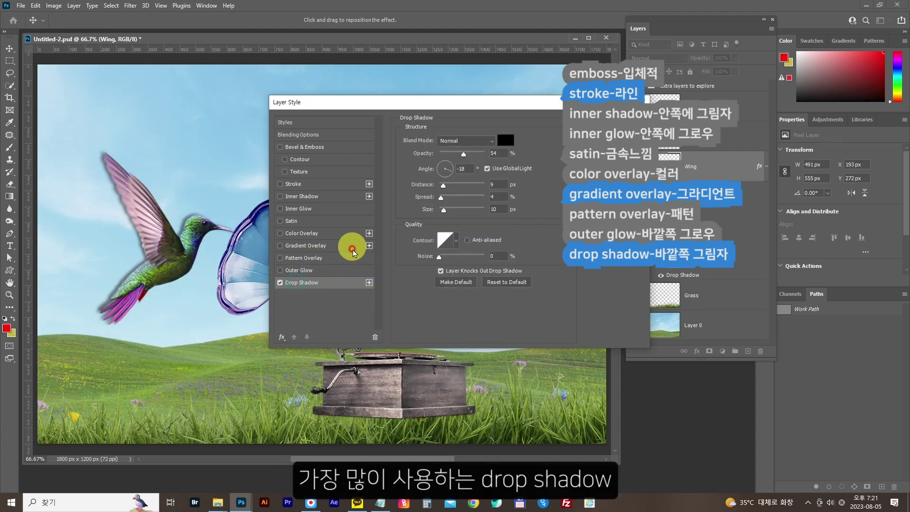
click(482, 228)
click(463, 160)
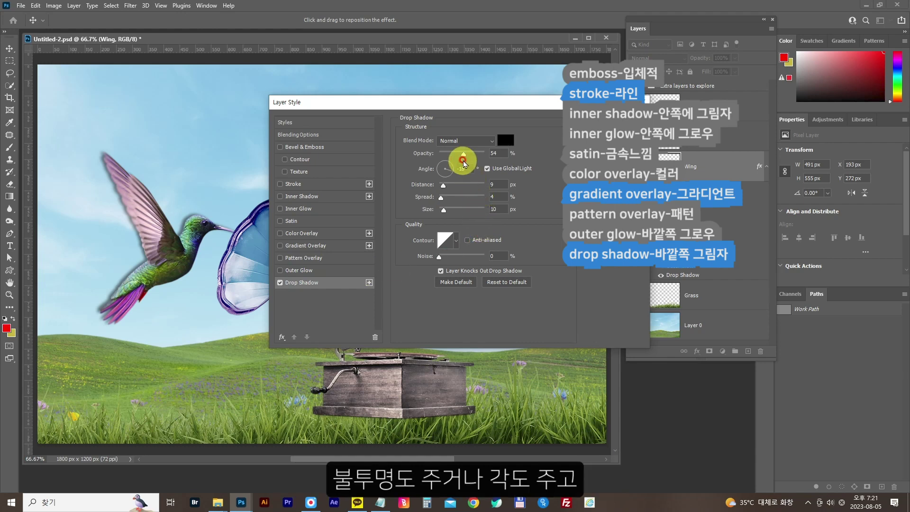
drag(463, 157, 468, 152)
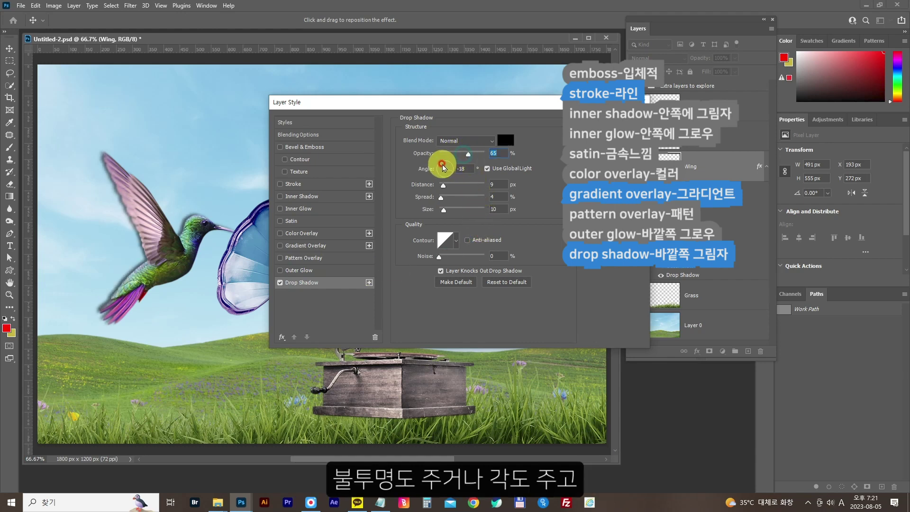
click(443, 166)
drag(443, 185, 446, 214)
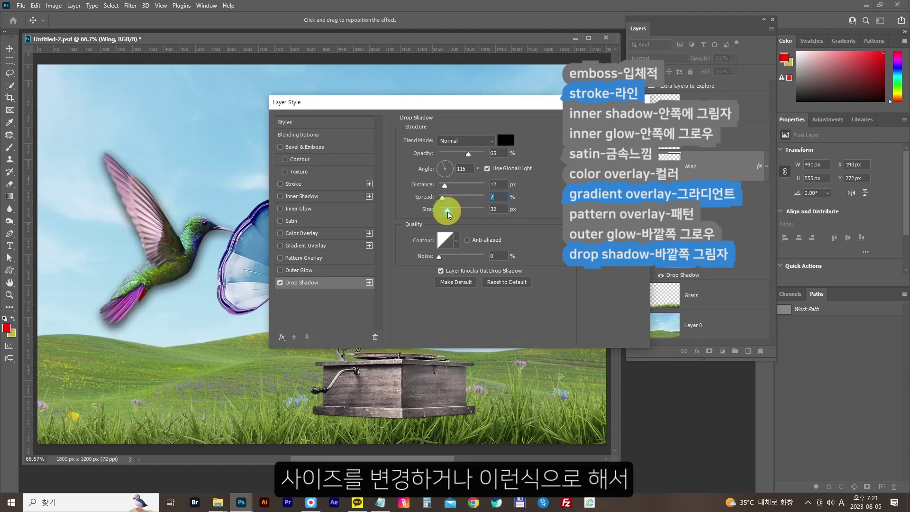
click(447, 210)
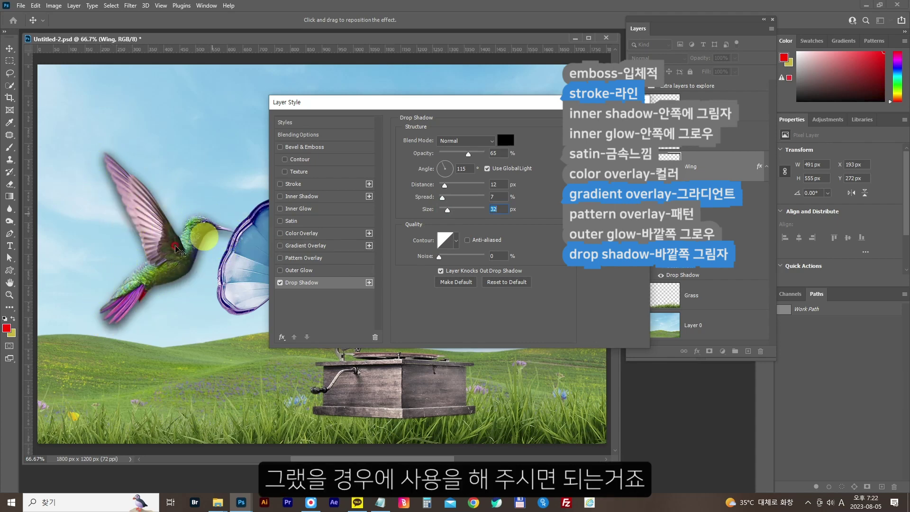
- Add a white 4 px outside Stroke to the Wing layer and apply the layer style
click(280, 185)
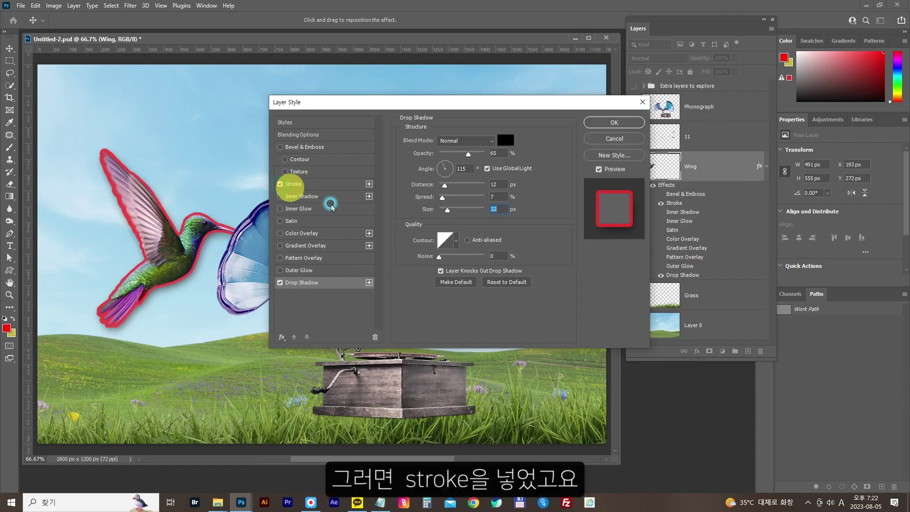
click(292, 183)
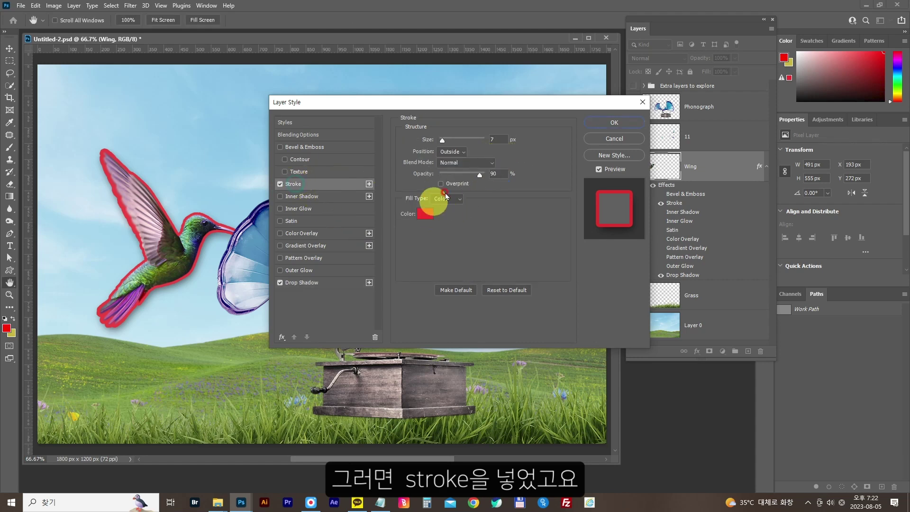
drag(442, 143, 439, 142)
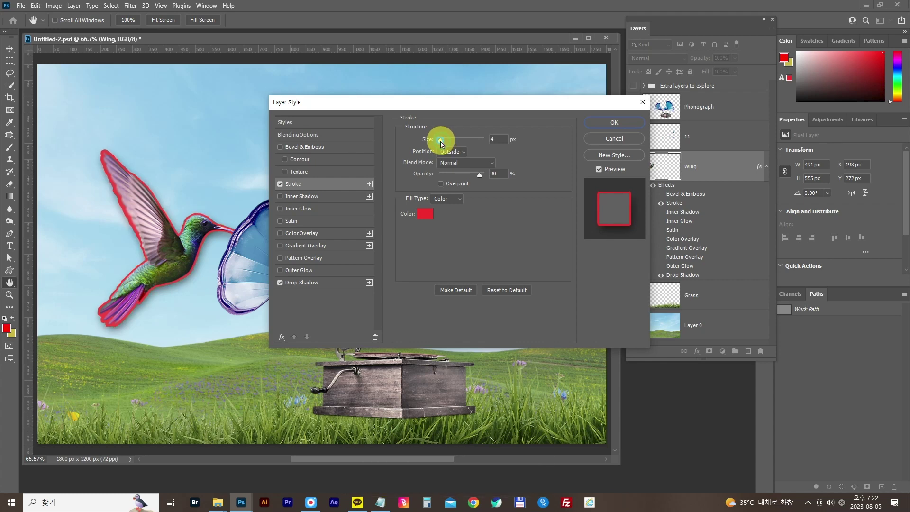
click(425, 214)
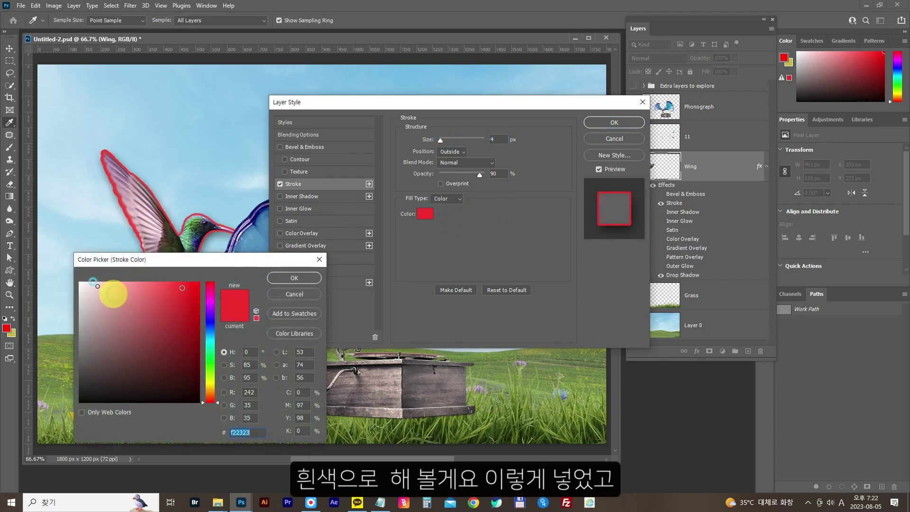
click(112, 294)
click(293, 278)
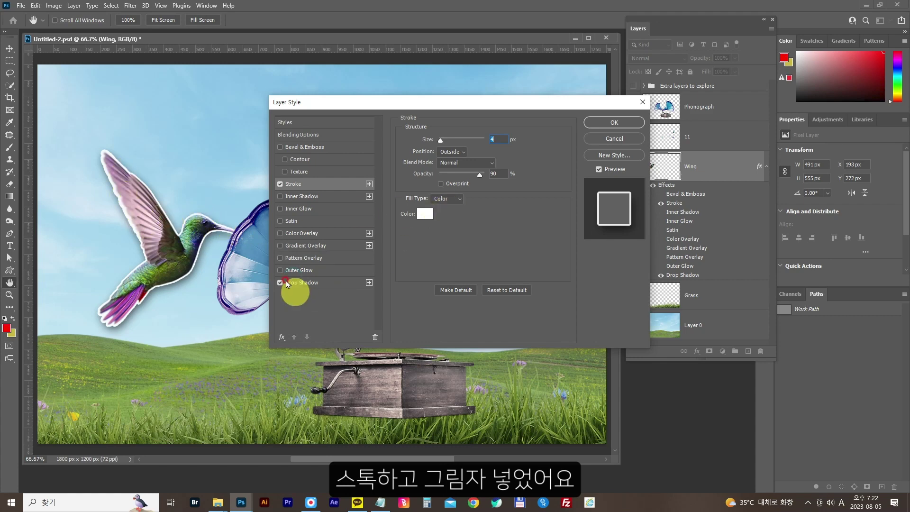
click(615, 124)
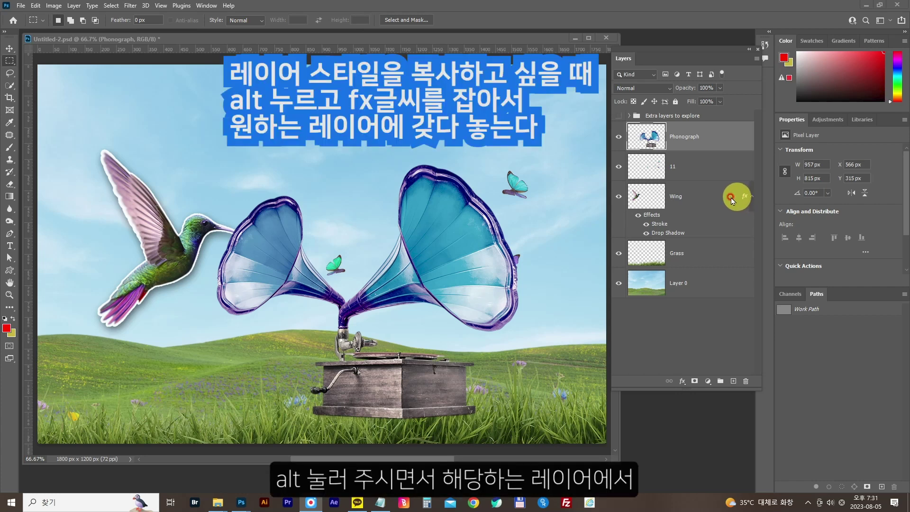
- Copy the Wing layer's Stroke and Drop Shadow effects onto the Phonograph layer
click(715, 195)
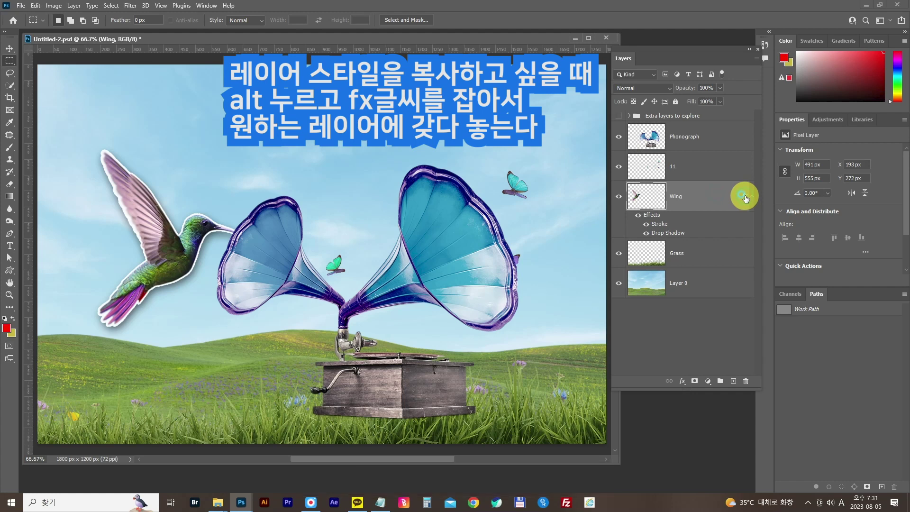
drag(741, 195, 730, 173)
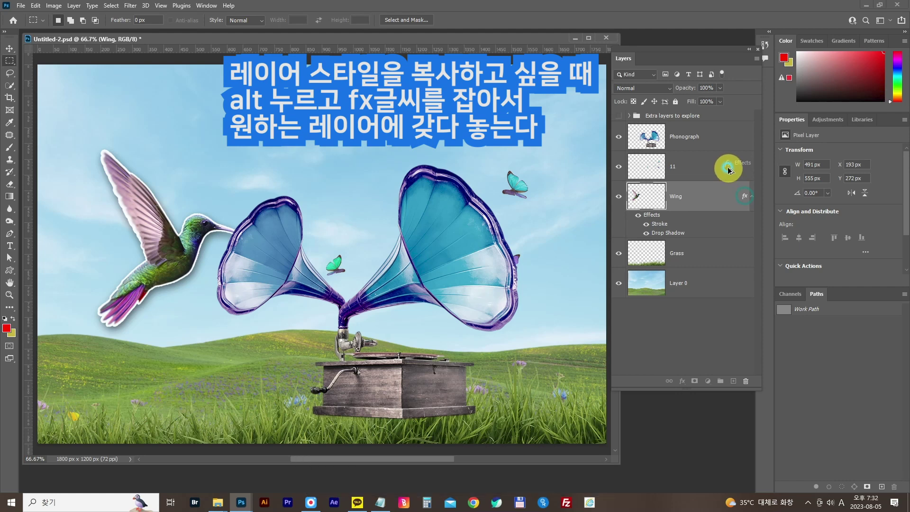
drag(712, 143, 700, 138)
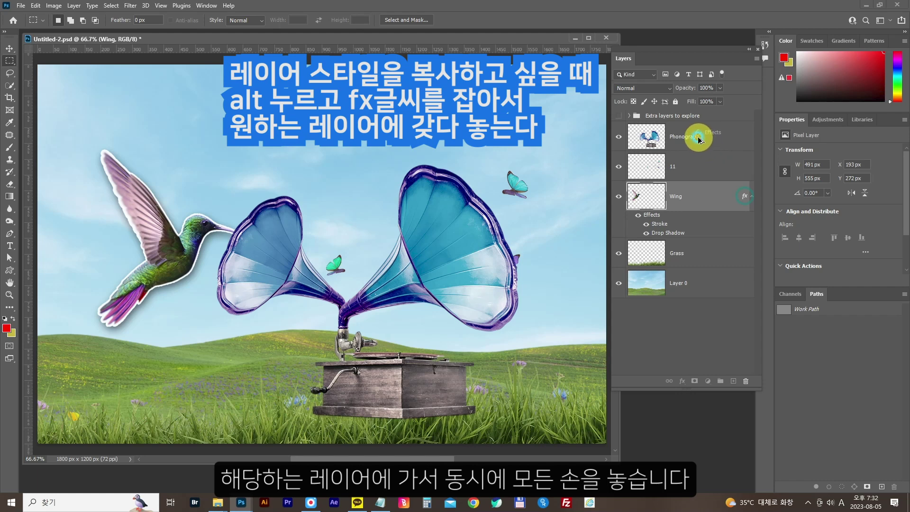
drag(699, 139, 698, 139)
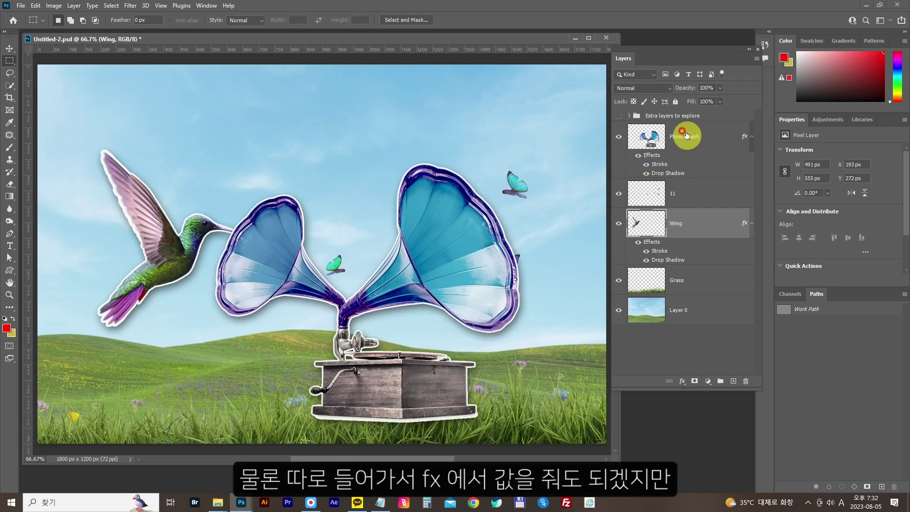
click(682, 382)
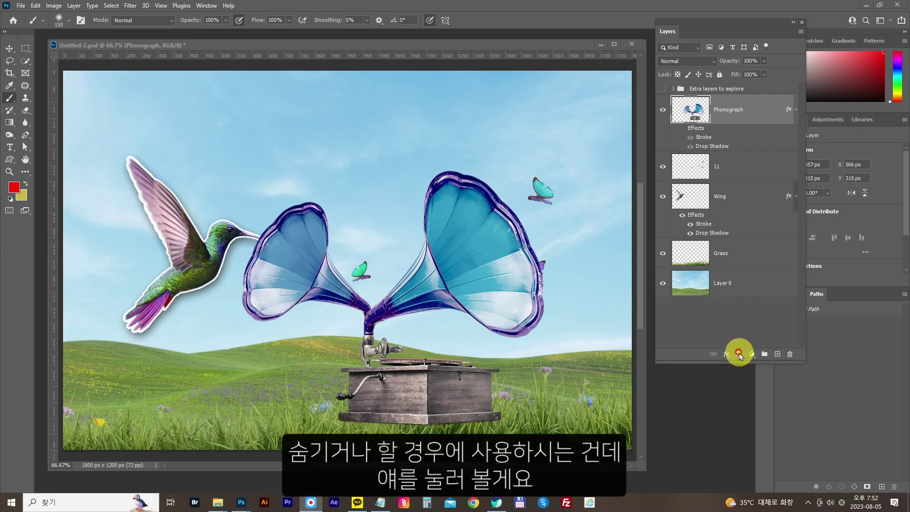
- Add a layer mask to the Phonograph layer and draw a black-to-white gradient on it from the large horn toward the horns' junction
click(738, 353)
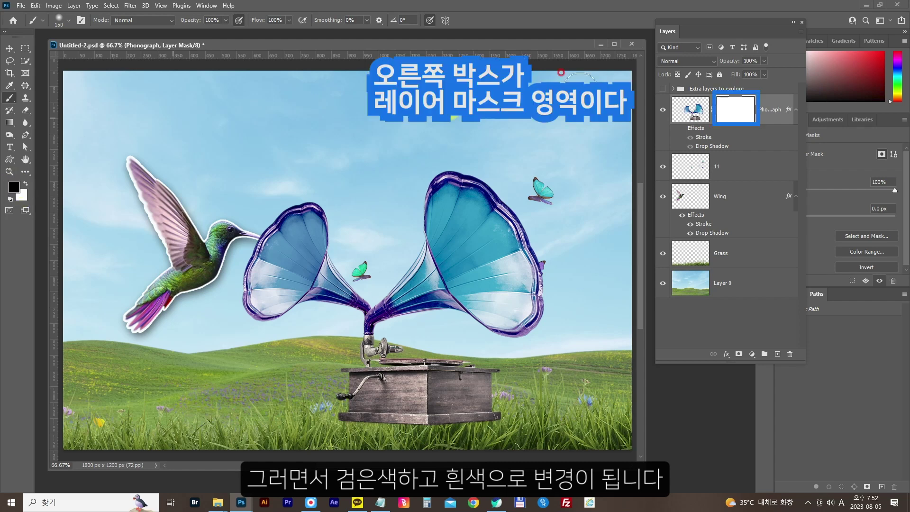
click(687, 115)
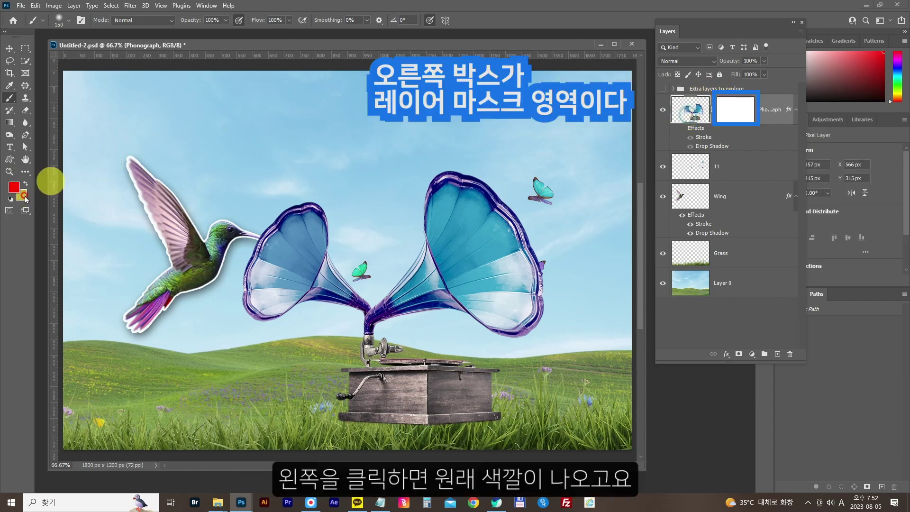
click(739, 116)
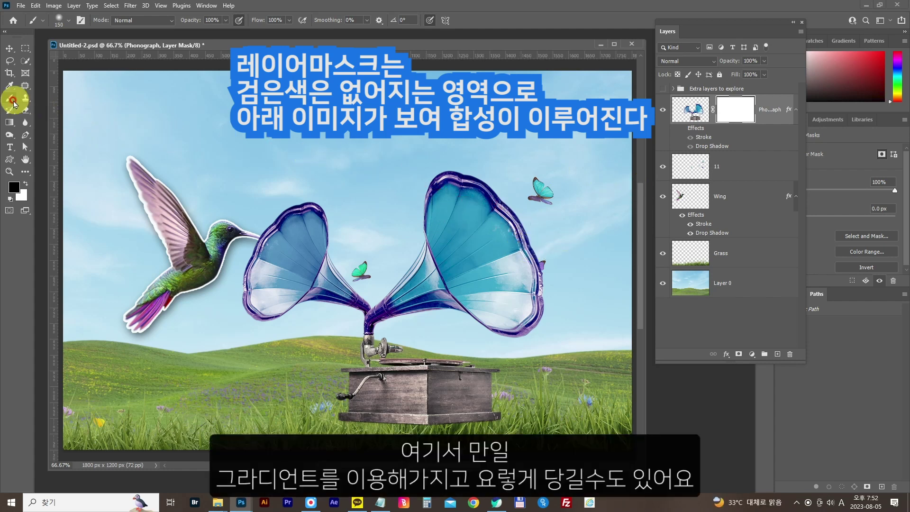
click(10, 123)
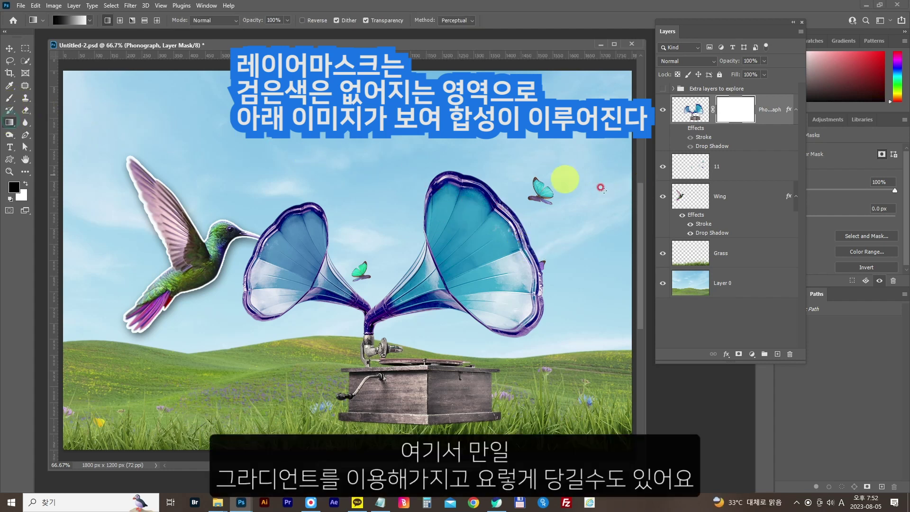
drag(498, 180, 369, 281)
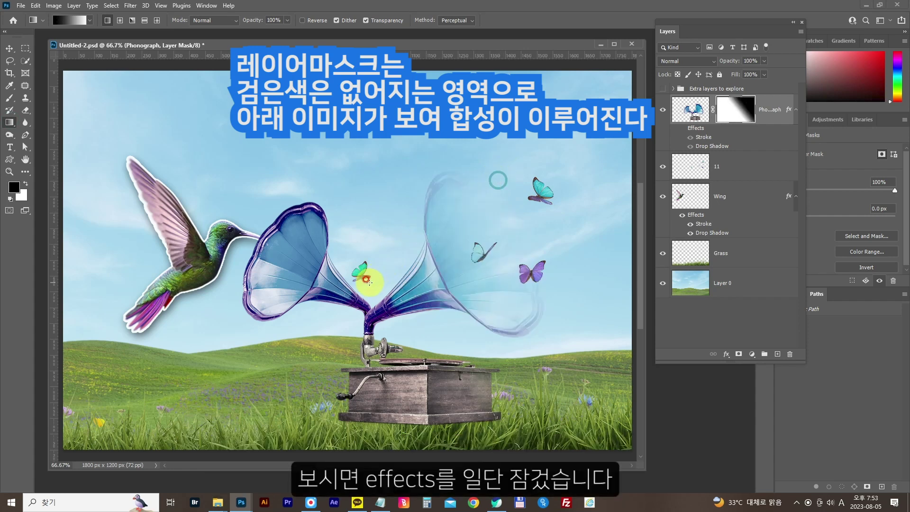
- Show the Phonograph layer's effects to compare them with the masked image, and hide them again
click(683, 129)
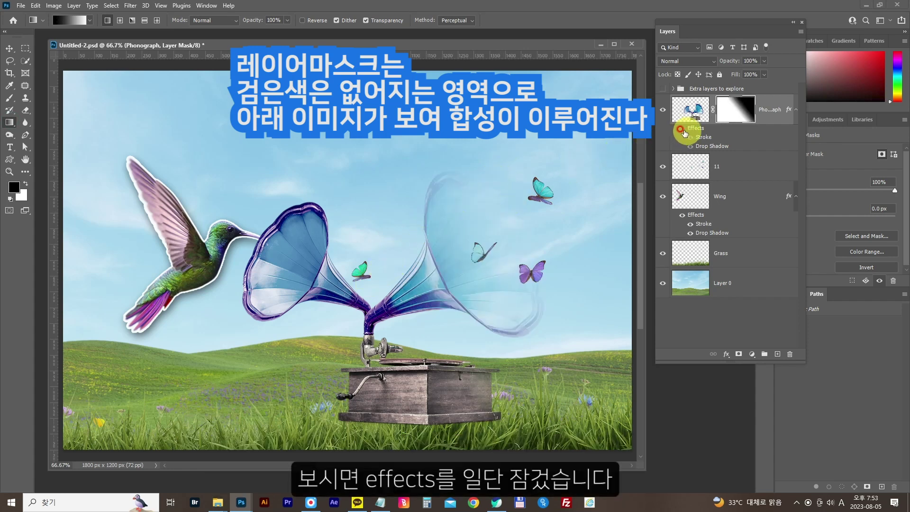
click(682, 129)
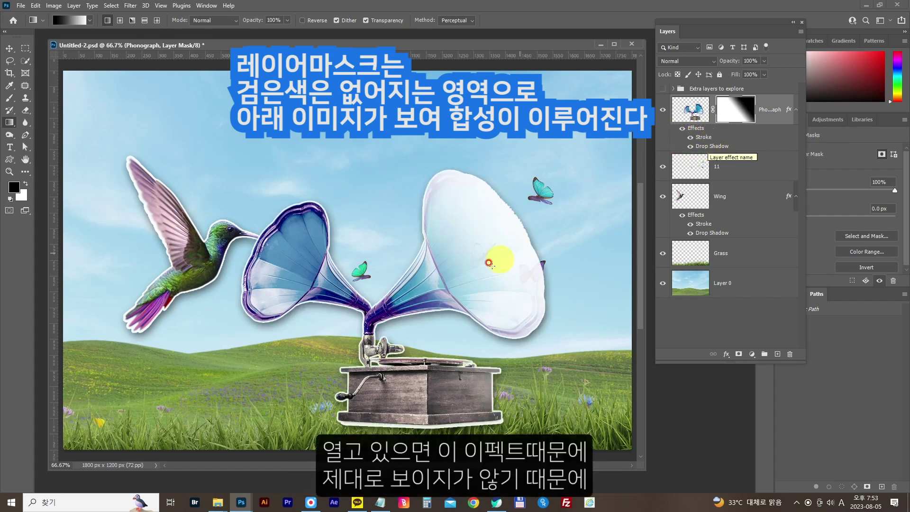
click(712, 138)
click(677, 128)
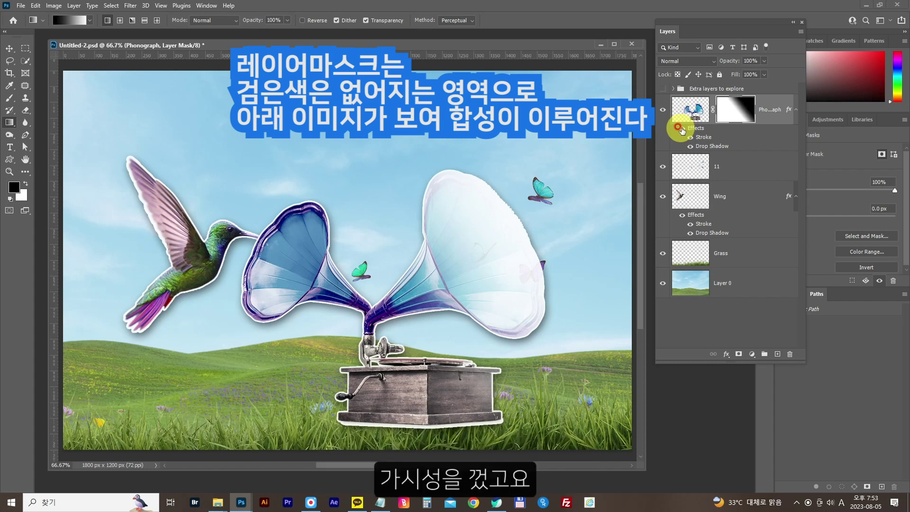
click(682, 129)
- Redraw the black-to-white mask gradient from inside the large horn toward the horns' junction to hide more of the phonograph
drag(478, 243, 386, 302)
drag(469, 260, 394, 306)
drag(552, 208, 555, 207)
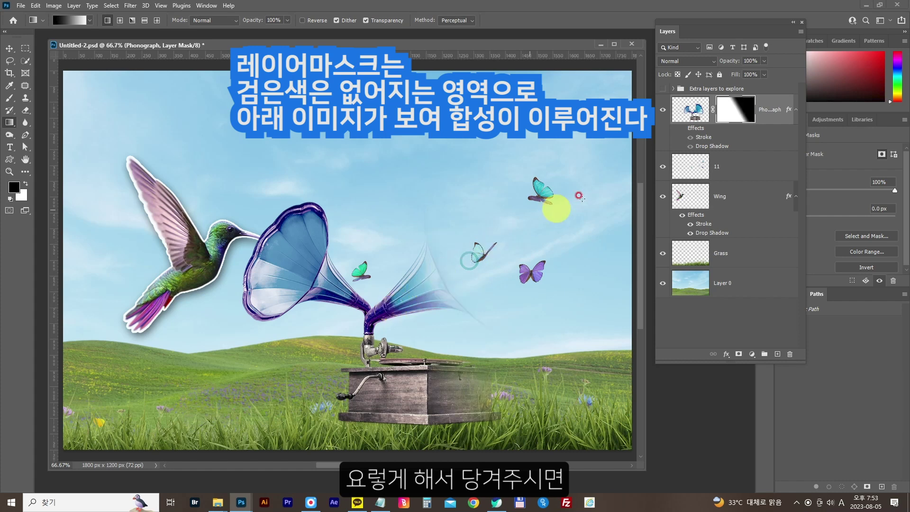
click(728, 102)
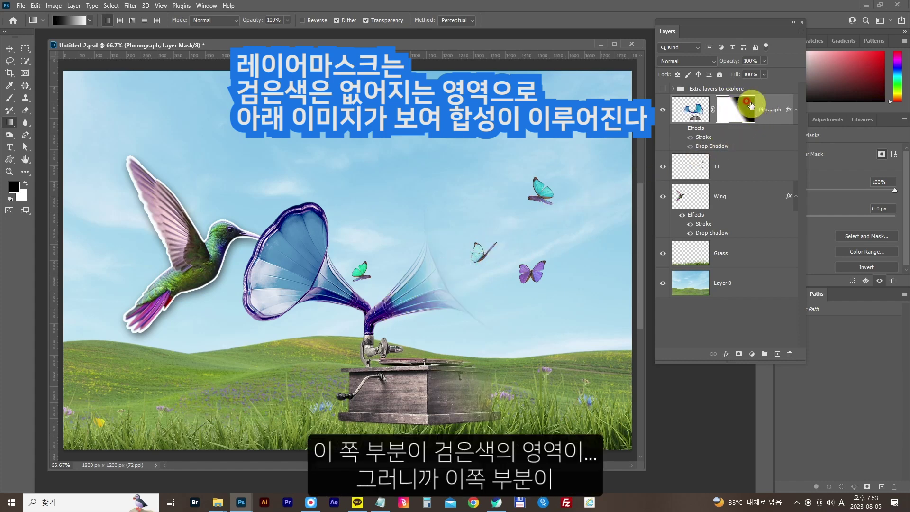
drag(413, 174, 416, 198)
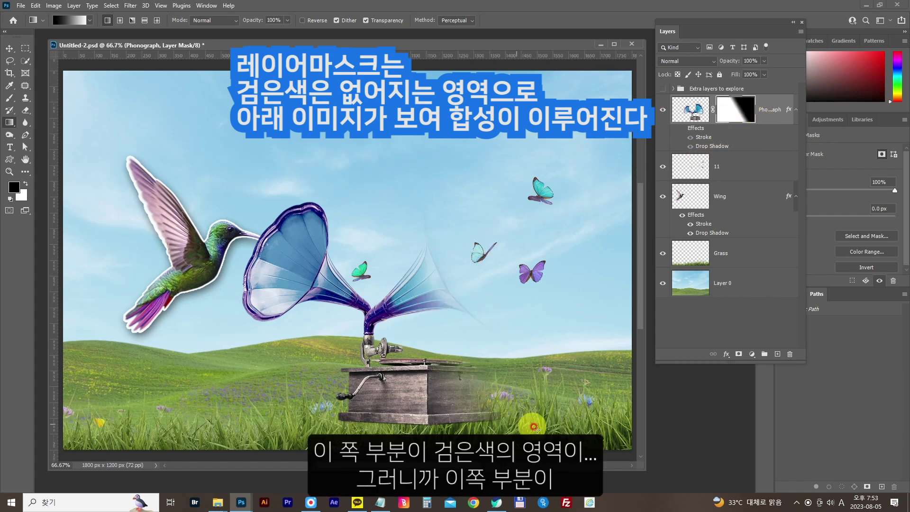
drag(484, 223, 481, 222)
click(742, 111)
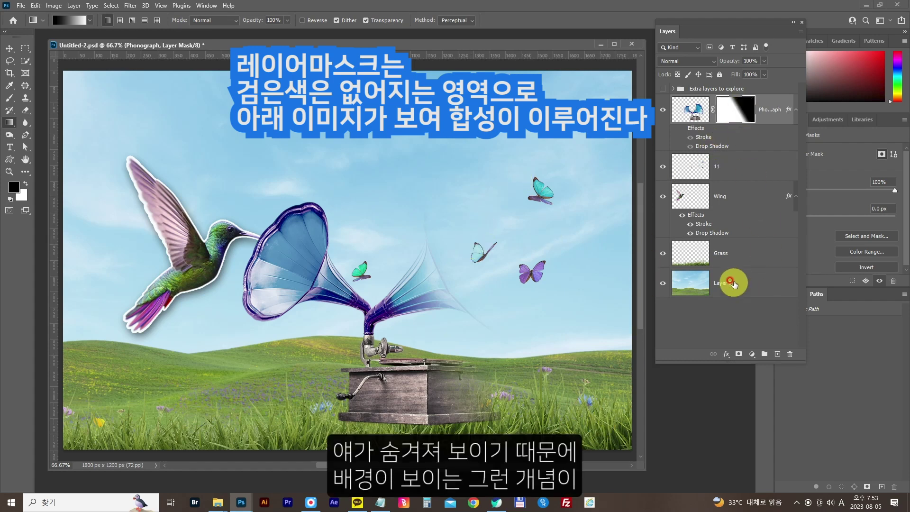
click(723, 152)
click(736, 354)
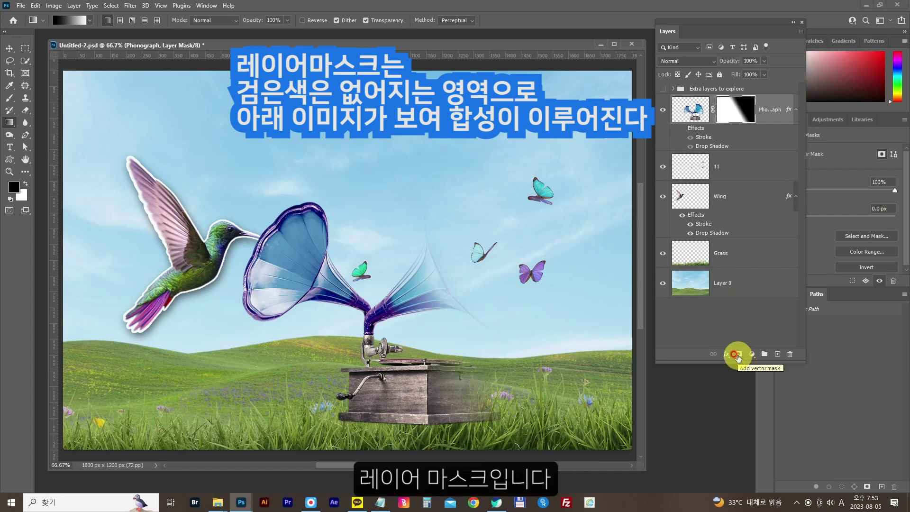
- Paint black on the Phonograph layer's mask with the Brush tool over the large horn and wooden box, keeping only the small horn
click(9, 98)
click(9, 98)
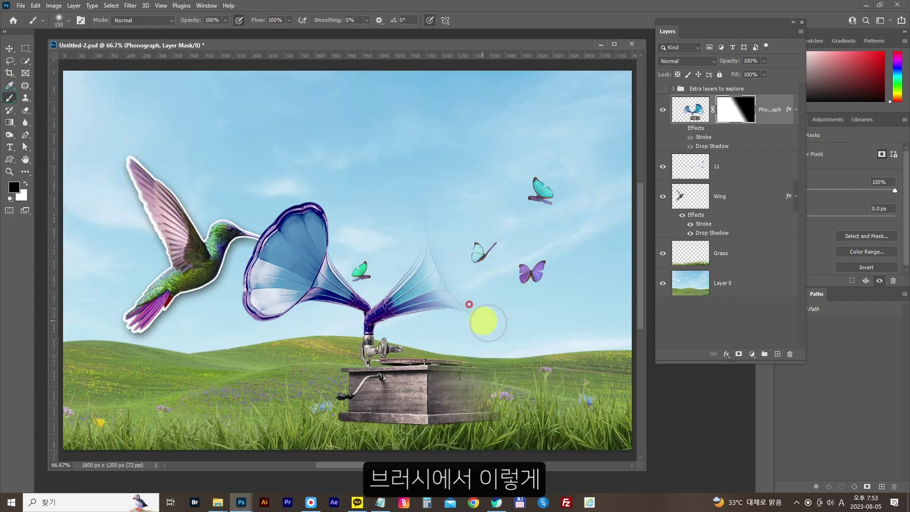
mouse_move(448, 302)
mouse_down()
mouse_move(447, 244)
mouse_move(433, 255)
mouse_move(422, 298)
mouse_move(406, 278)
mouse_move(386, 301)
mouse_move(438, 276)
mouse_move(386, 343)
mouse_move(388, 300)
mouse_move(386, 315)
mouse_move(400, 301)
mouse_move(523, 308)
mouse_move(471, 333)
mouse_move(385, 313)
mouse_move(365, 351)
mouse_move(431, 341)
mouse_move(370, 394)
mouse_move(521, 408)
mouse_move(479, 421)
mouse_move(475, 352)
mouse_up()
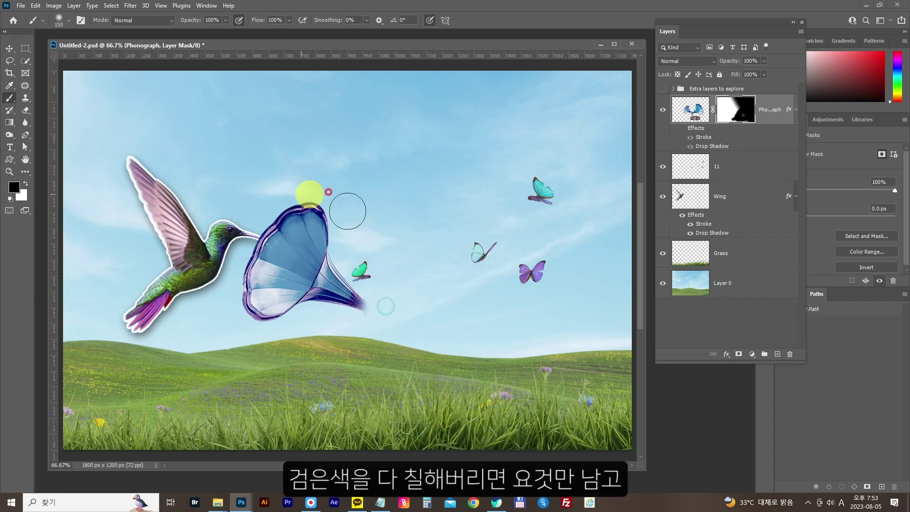
click(743, 101)
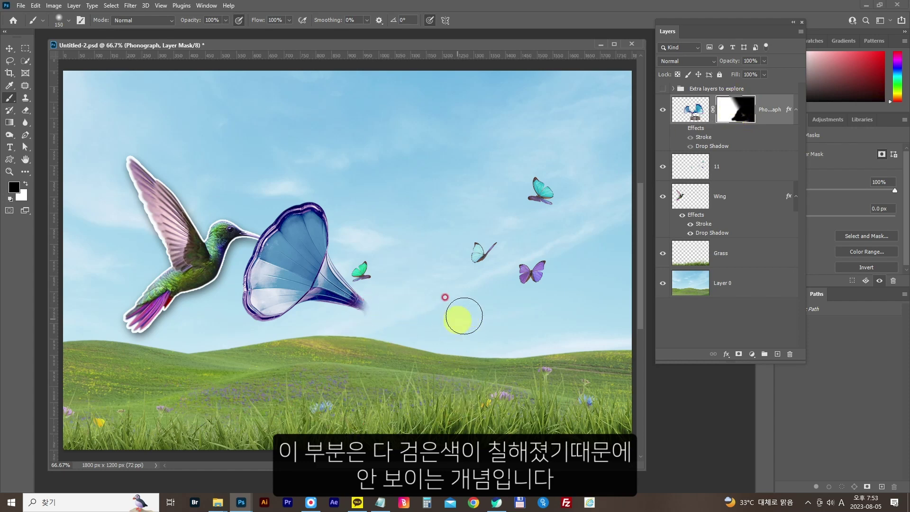
- Unlink the Phonograph layer's mask from its image and delete the mask without applying it to the layer
click(739, 354)
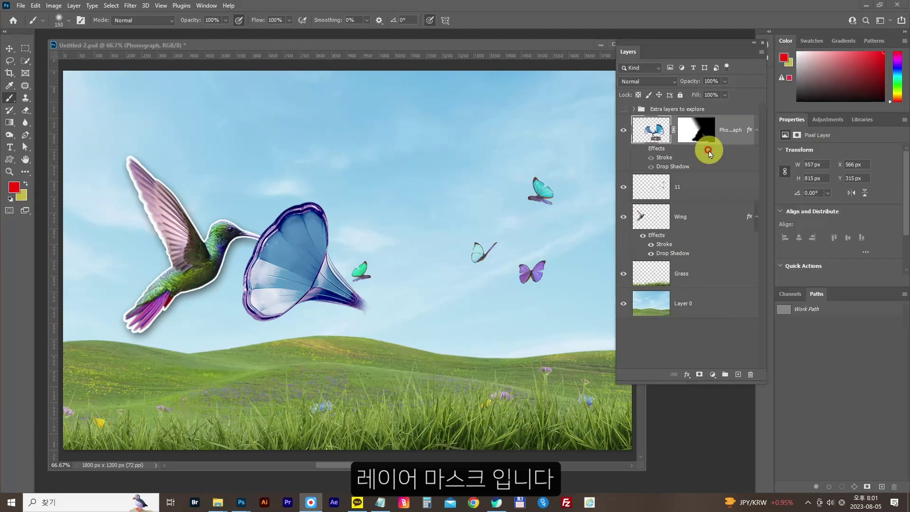
click(709, 153)
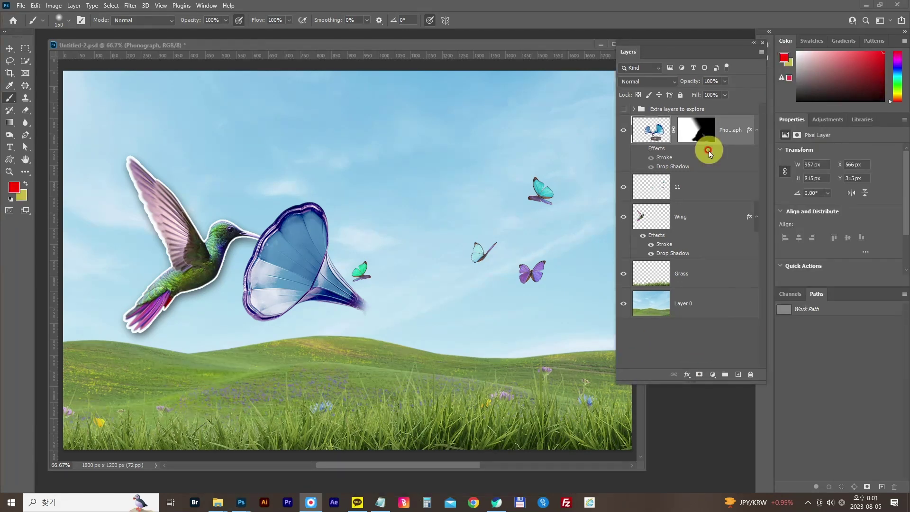
click(709, 134)
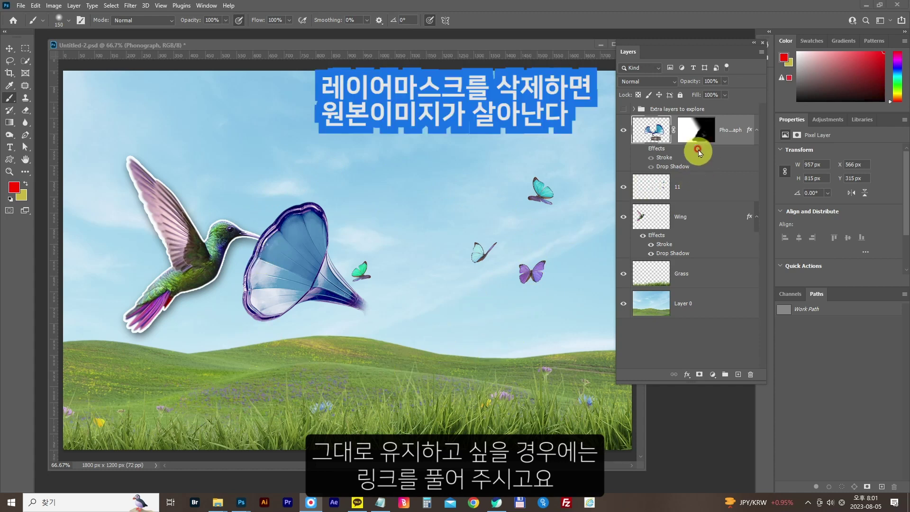
click(673, 130)
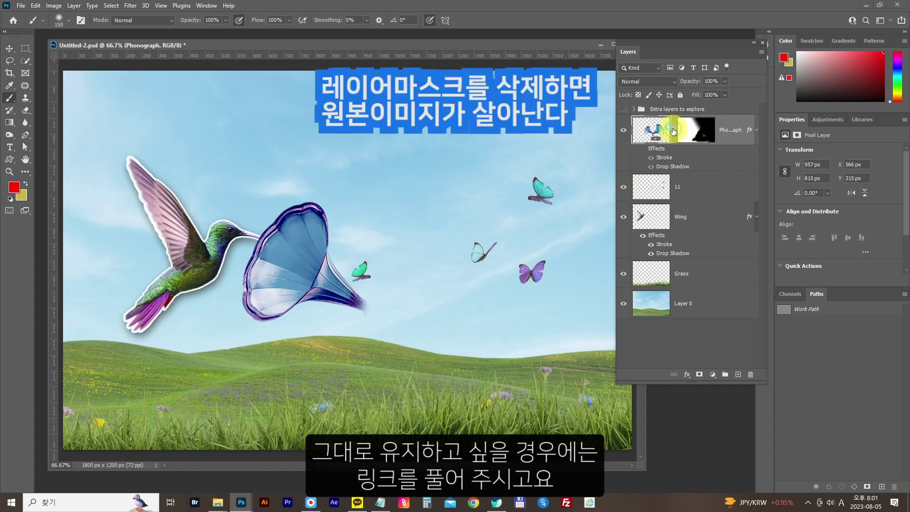
click(705, 138)
drag(707, 140, 752, 374)
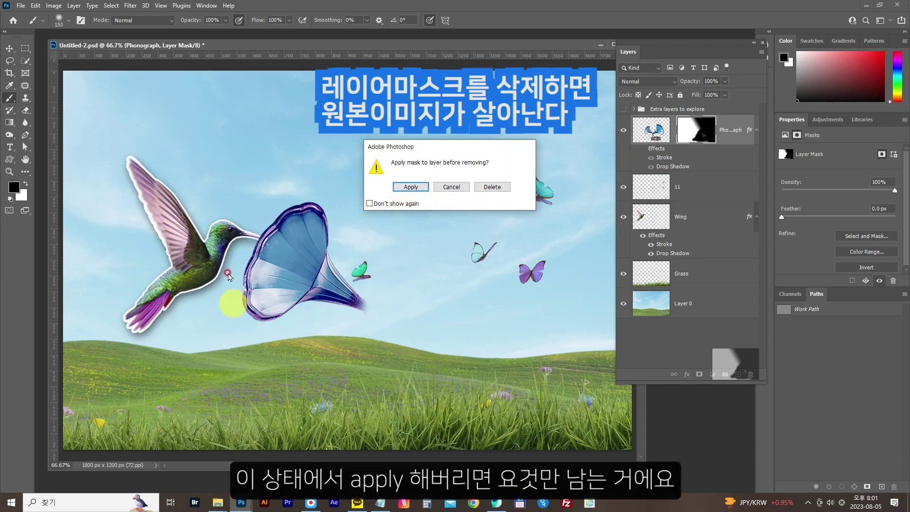
click(495, 189)
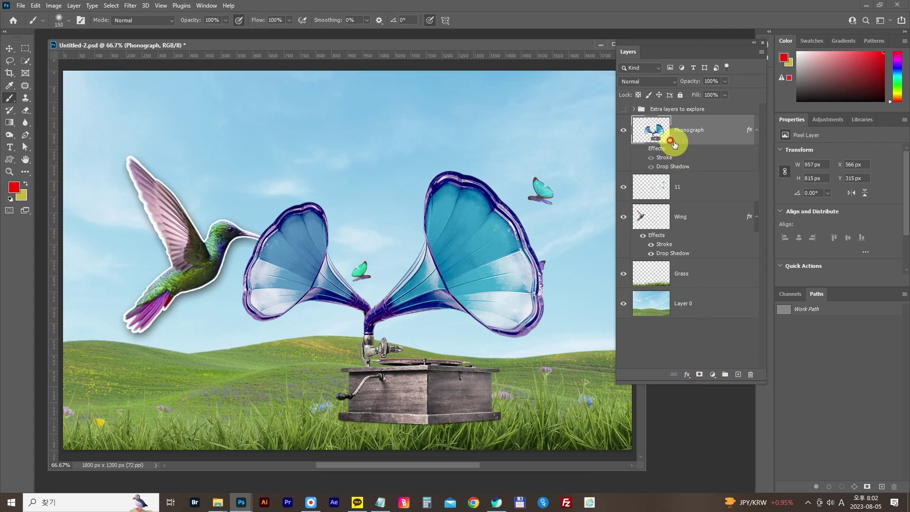
click(642, 149)
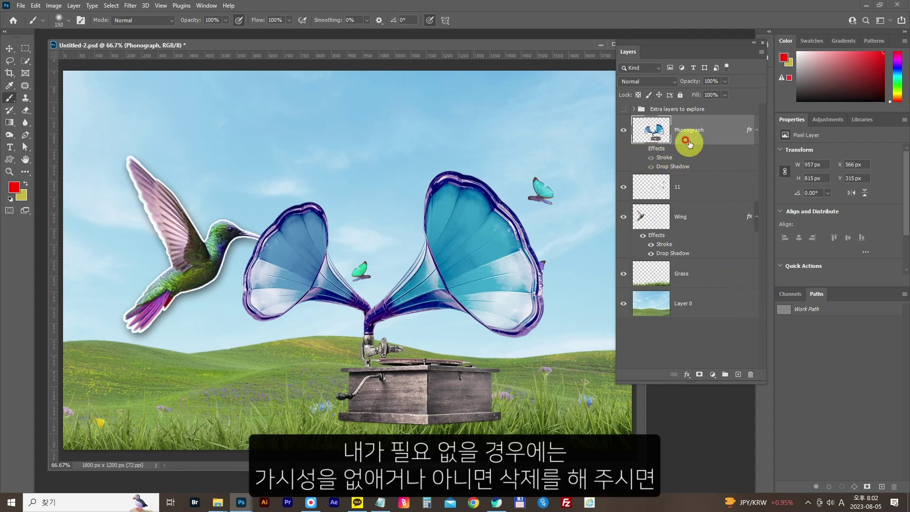
click(676, 139)
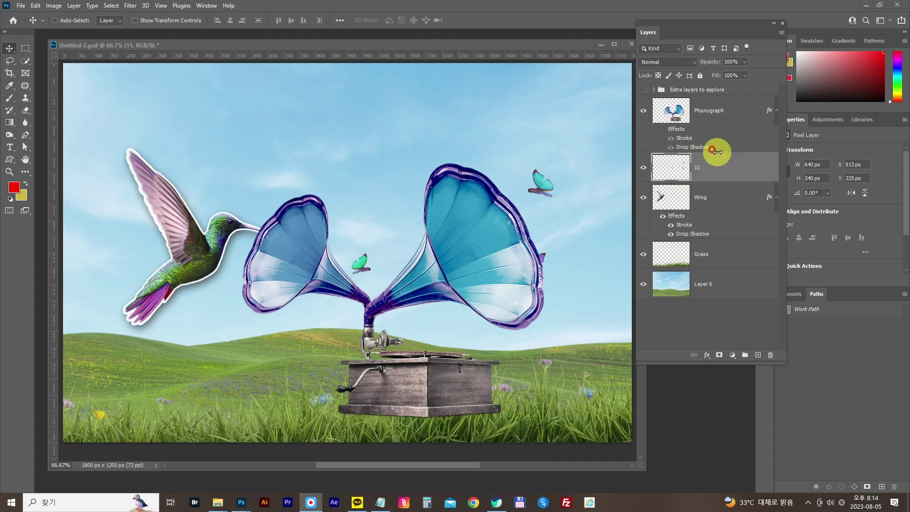
- Draw a purple scalloped flower from the legacy Shapes set with the Custom Shape tool, about 602 by 612 px, behind the phonograph's large horn
click(11, 162)
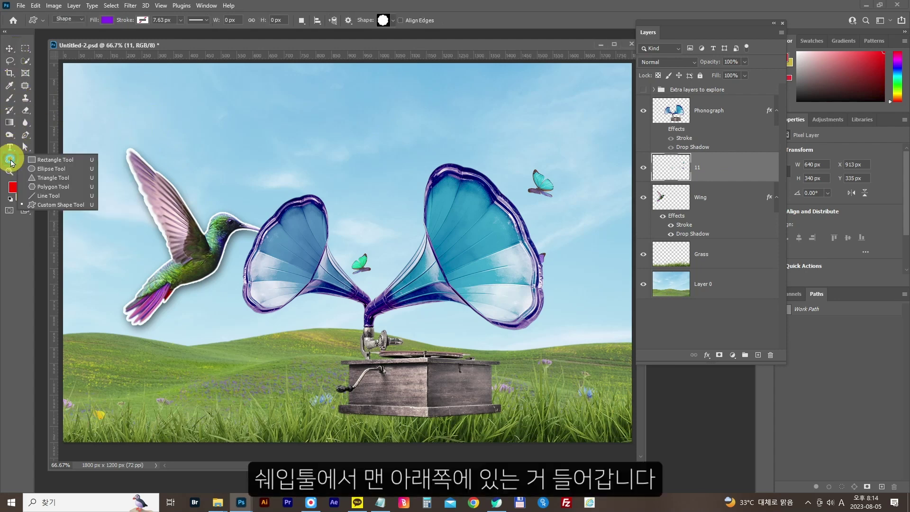
click(52, 209)
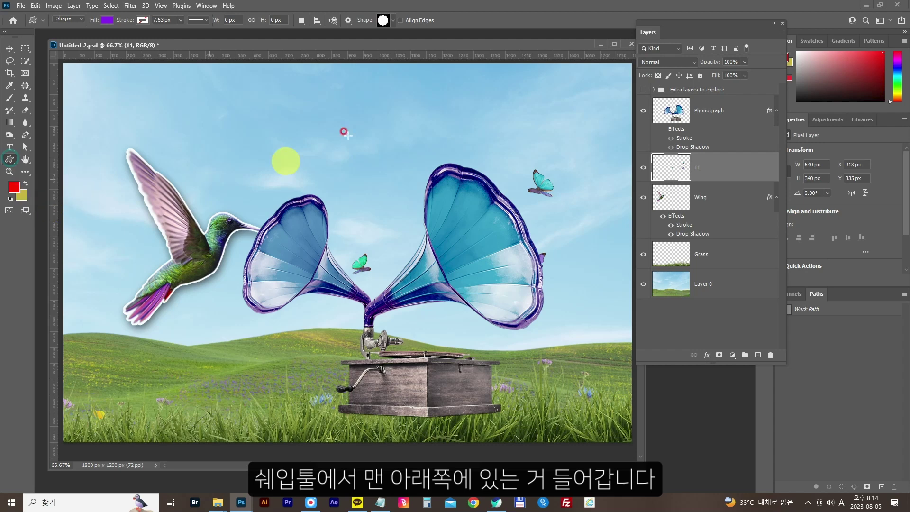
click(393, 20)
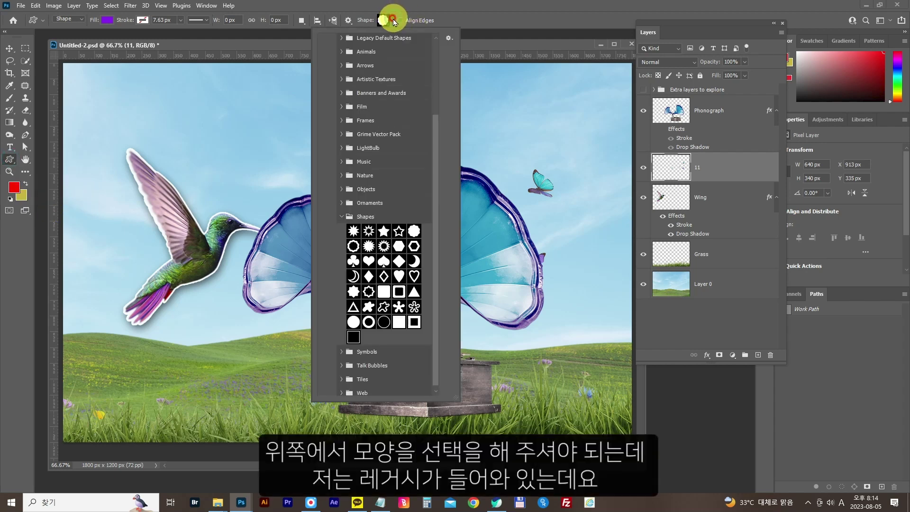
scroll(406, 100, up, 3)
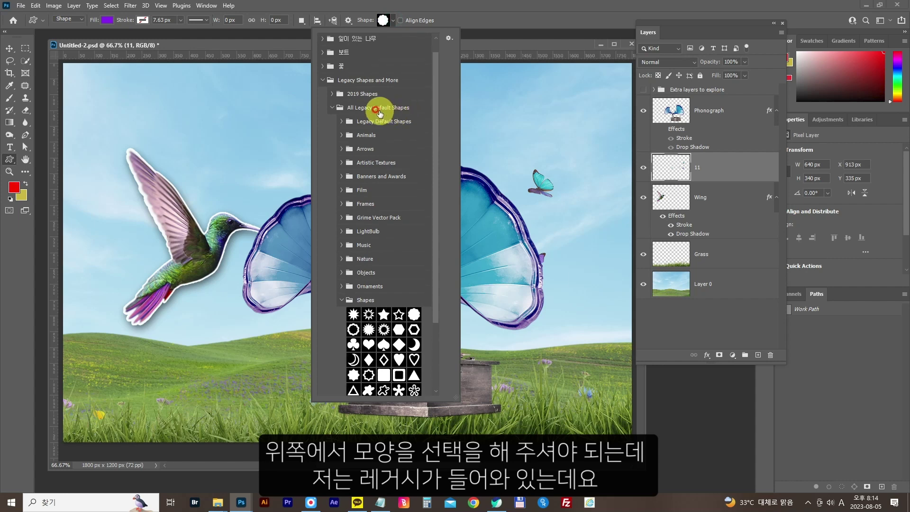
scroll(372, 107, up, 1)
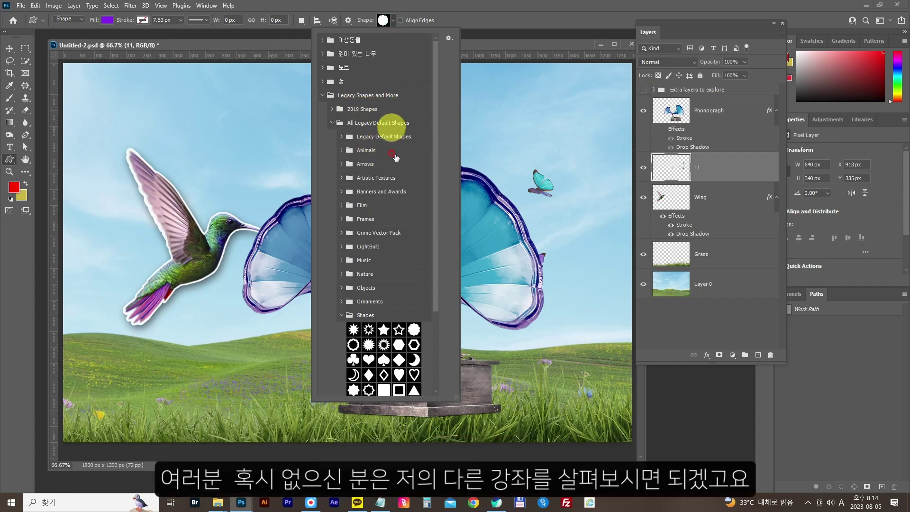
scroll(396, 192, down, 3)
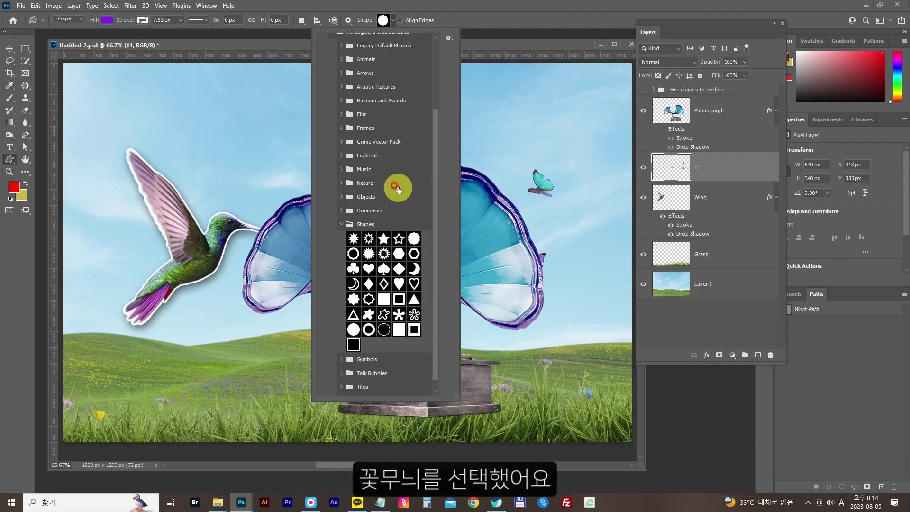
click(414, 239)
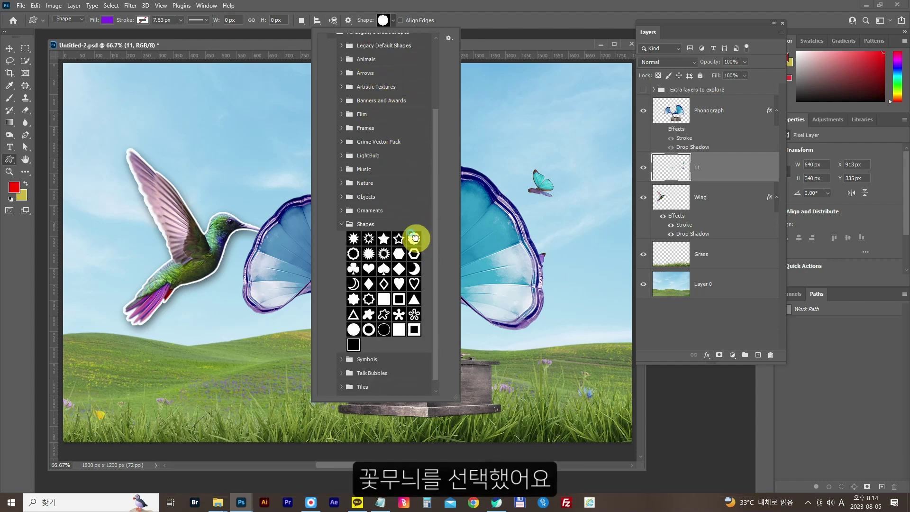
click(502, 39)
drag(384, 146, 572, 337)
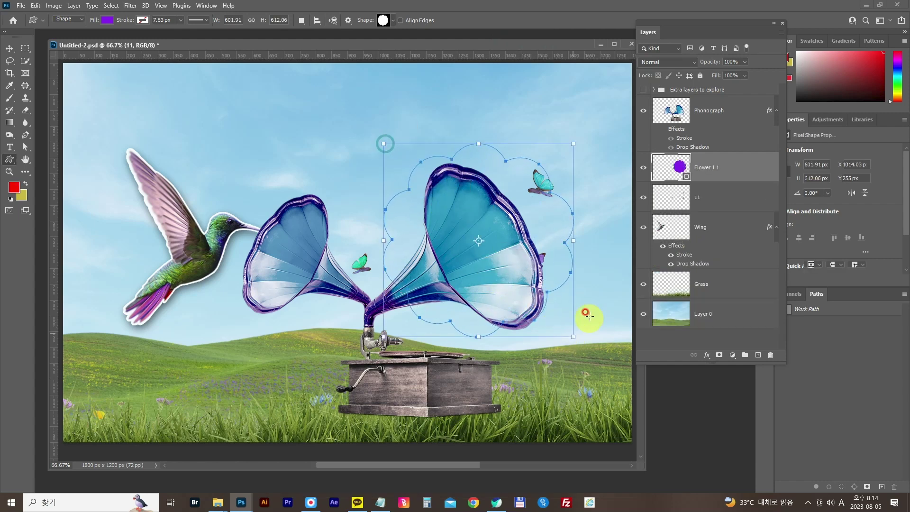
drag(716, 124, 583, 264)
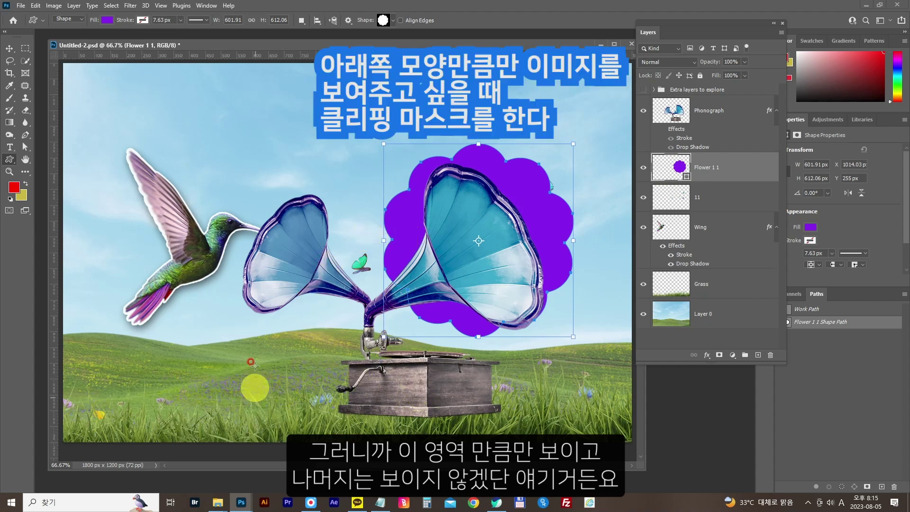
- Create a clipping mask that limits the Phonograph layer to the purple flower shape beneath it
click(731, 113)
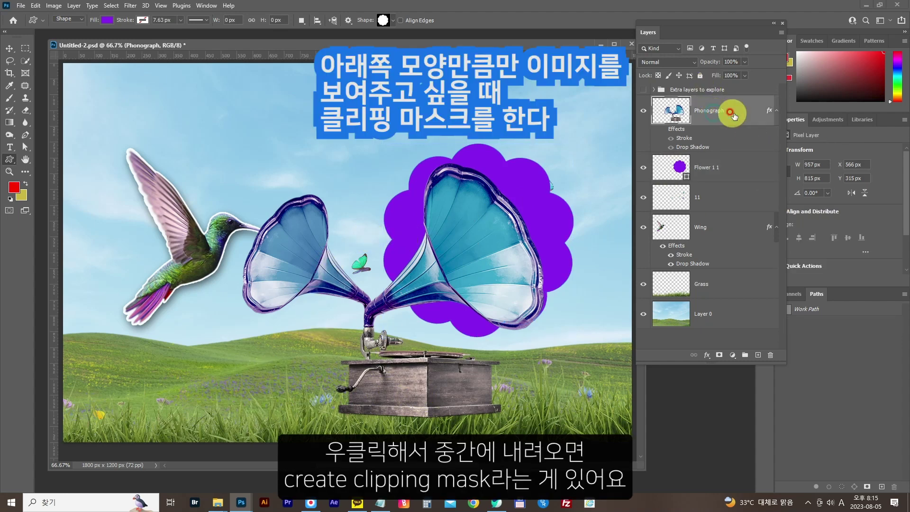
right_click(732, 115)
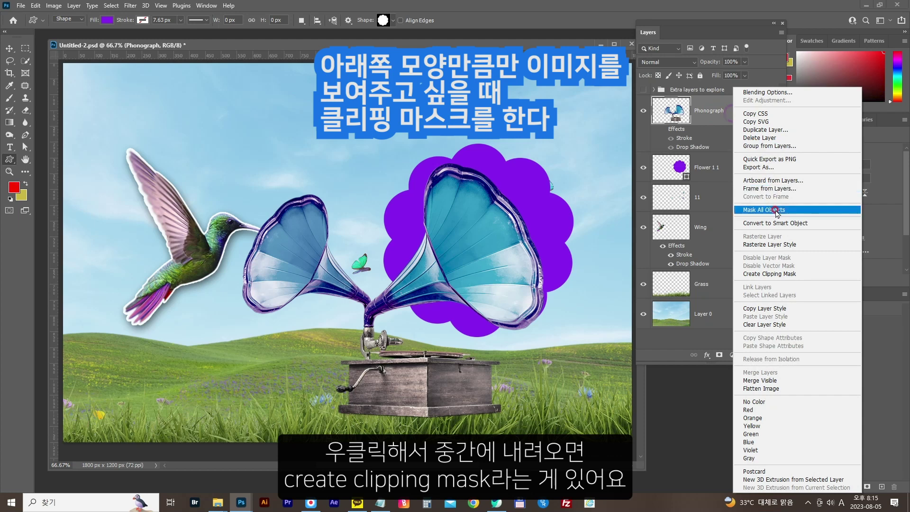
click(763, 274)
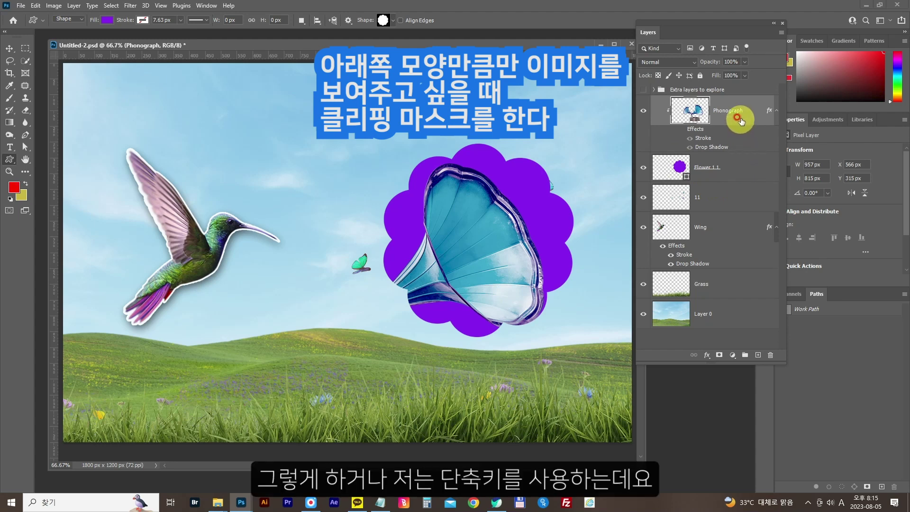
- Release and reapply the Phonograph layer's clipping mask on the flower shape several times, leaving the layer clipped
key(ctrl+alt+g)
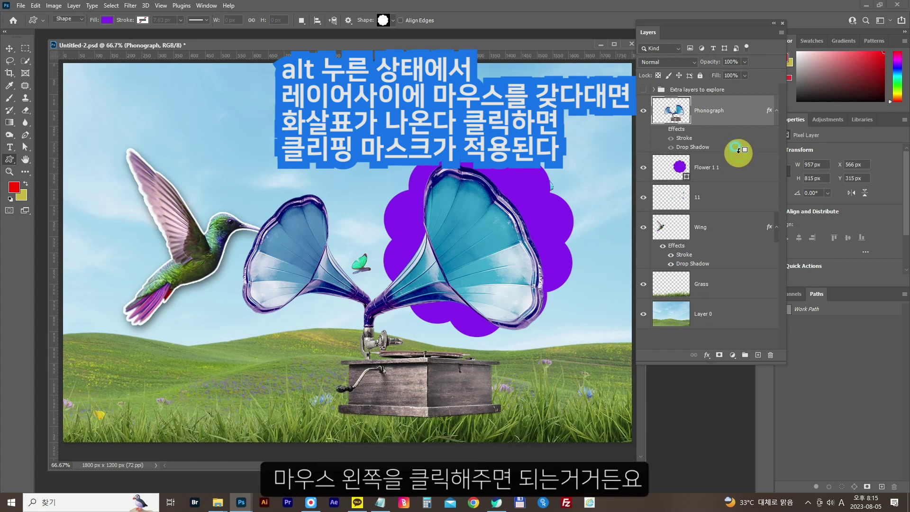
alt+click(738, 151)
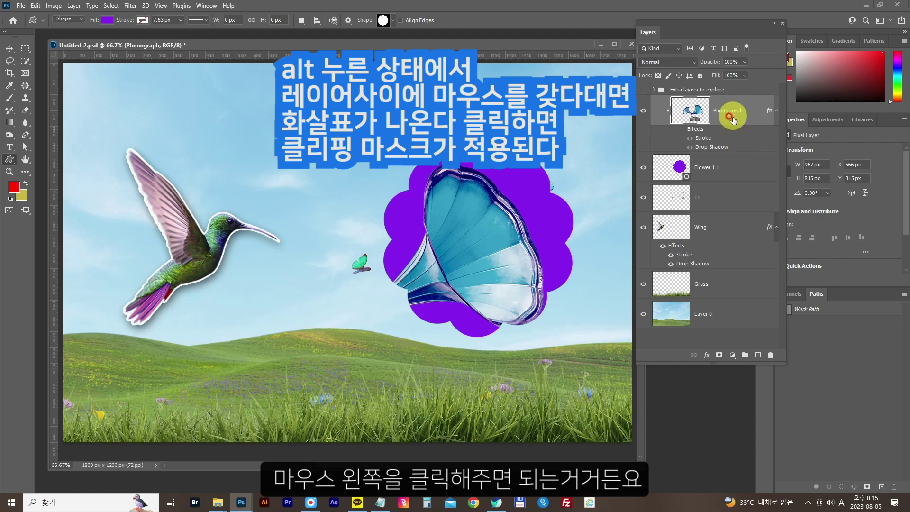
right_click(751, 122)
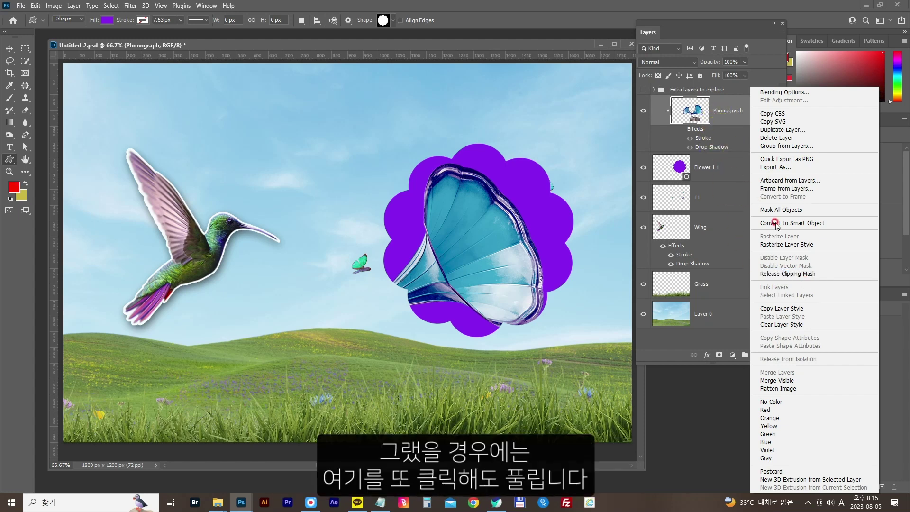
click(775, 274)
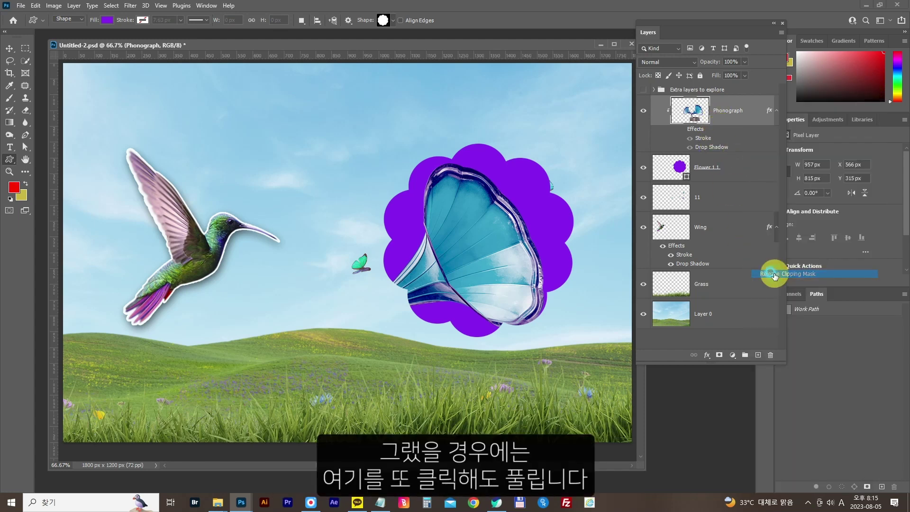
click(825, 295)
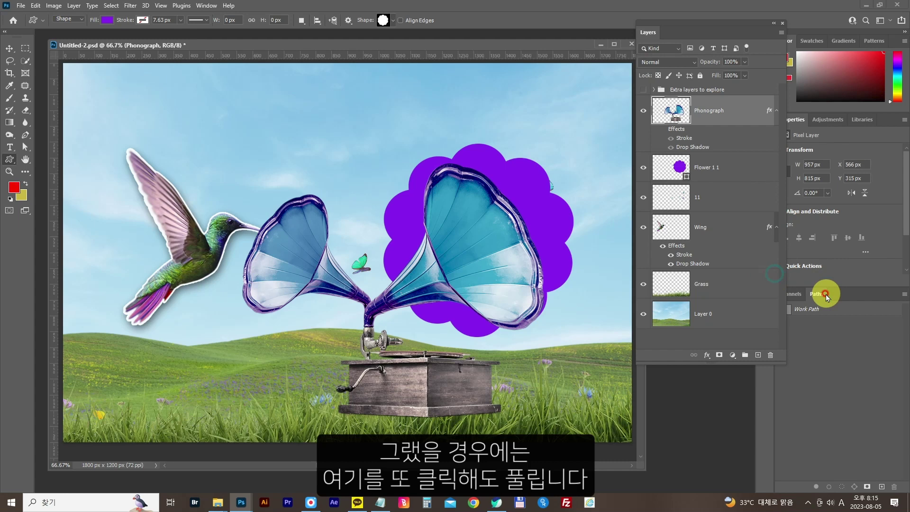
alt+click(739, 148)
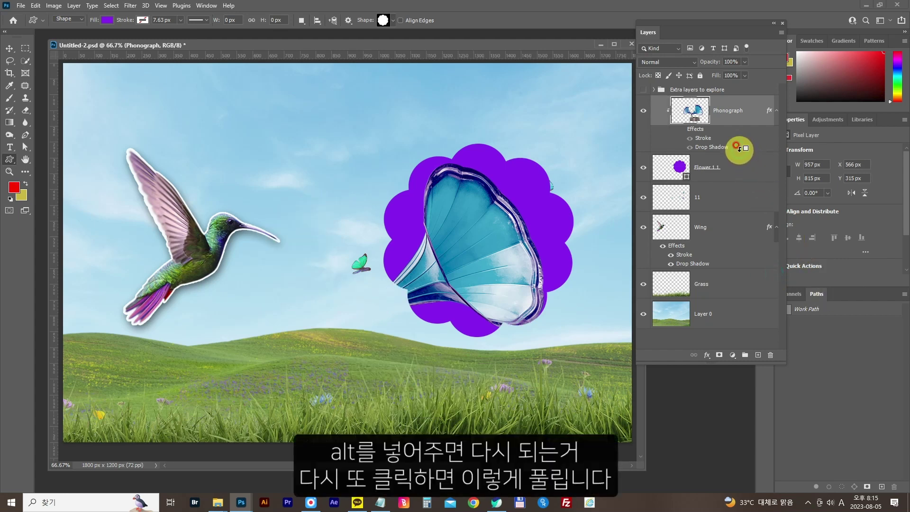
alt+click(739, 147)
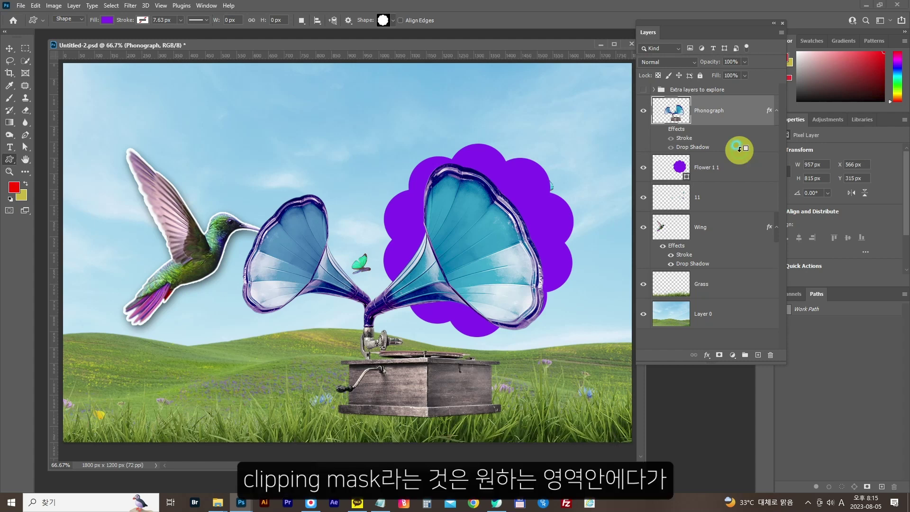
alt+click(740, 149)
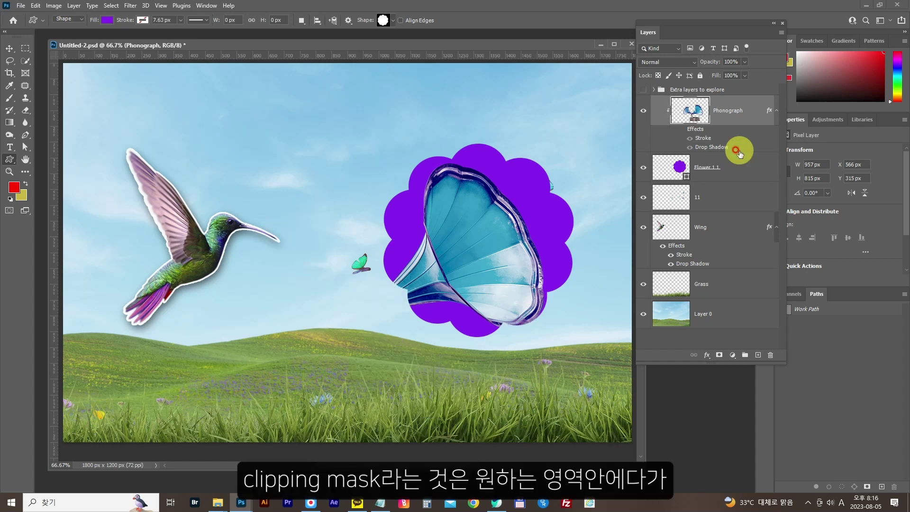